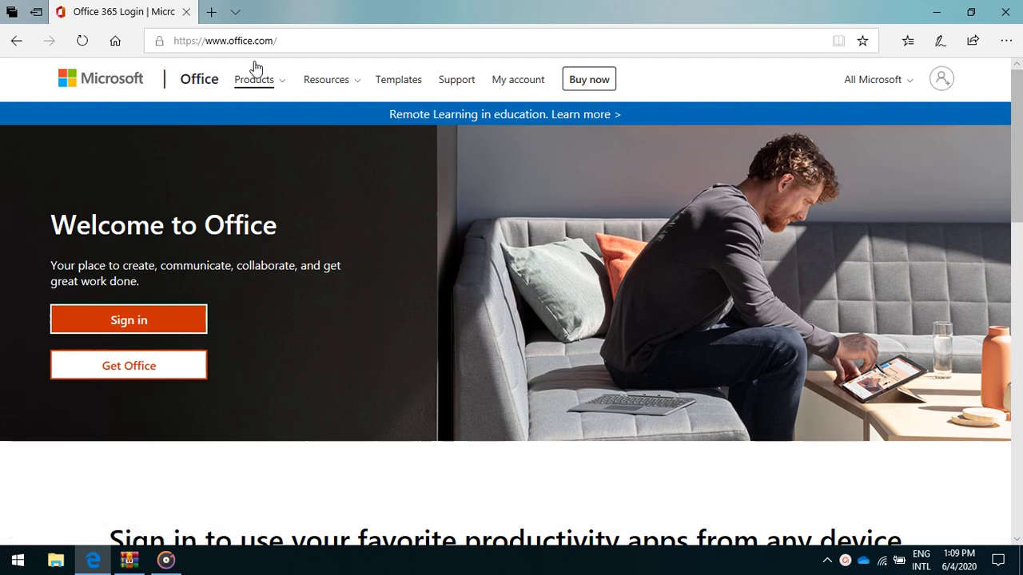
Sign in to Office.com by choosing the school account from the account list.
click(120, 328)
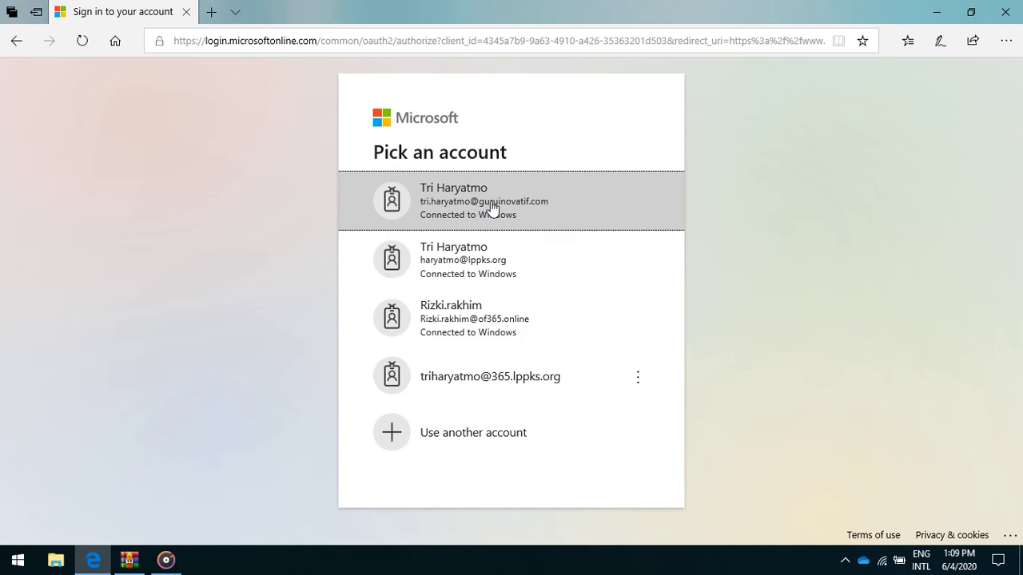
click(491, 208)
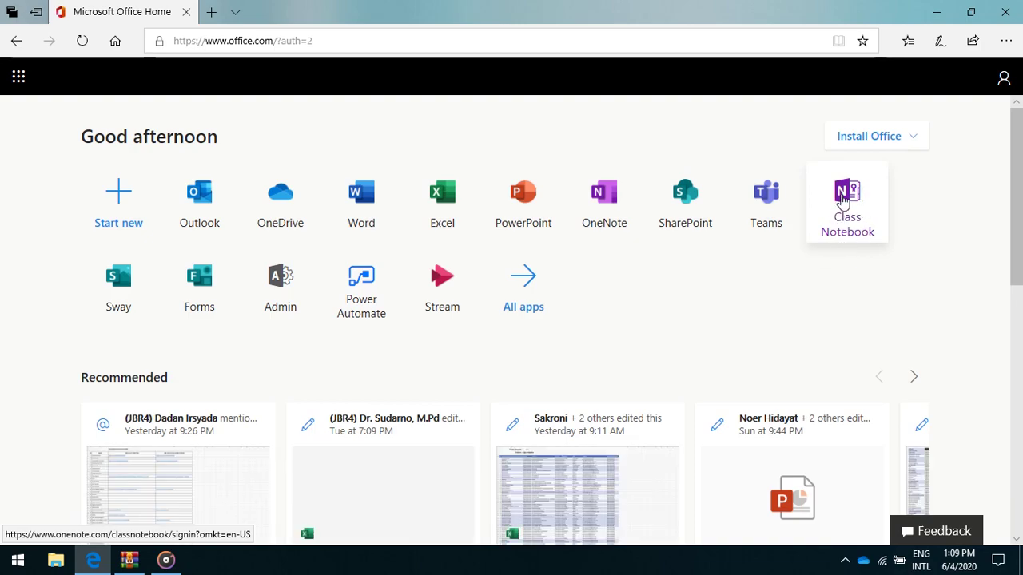
Launch Class Notebook in a new tab with the school account and begin creating a new class notebook.
click(843, 200)
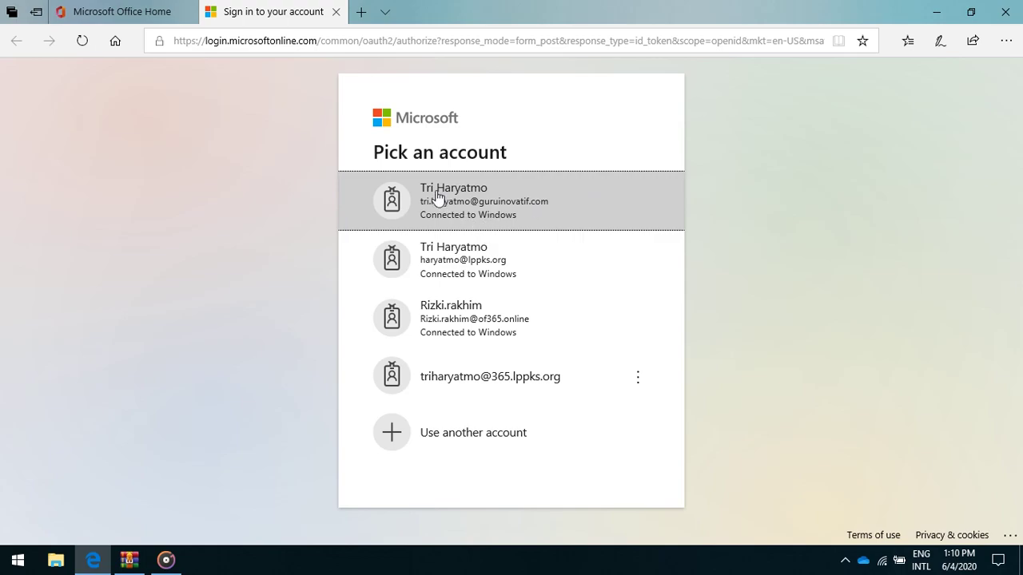
click(436, 196)
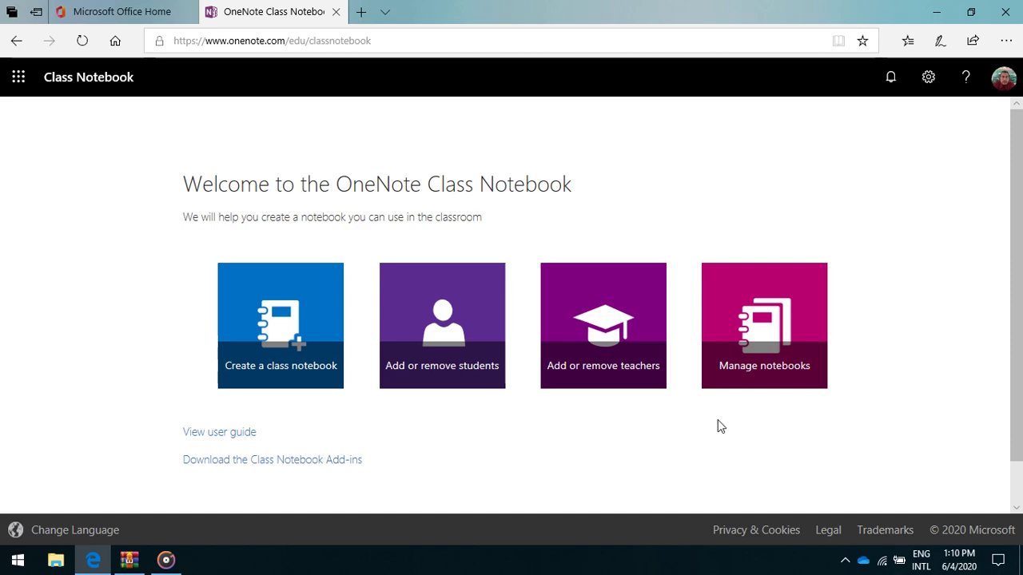
click(276, 349)
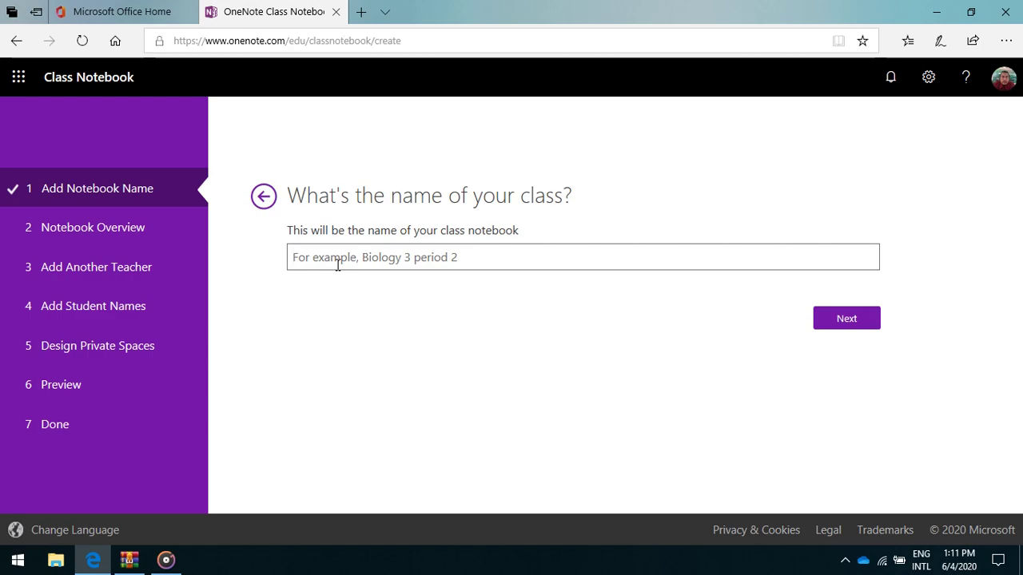
Name the class notebook 'Kelas Bahasa Inggris 10A' and continue.
text(K)
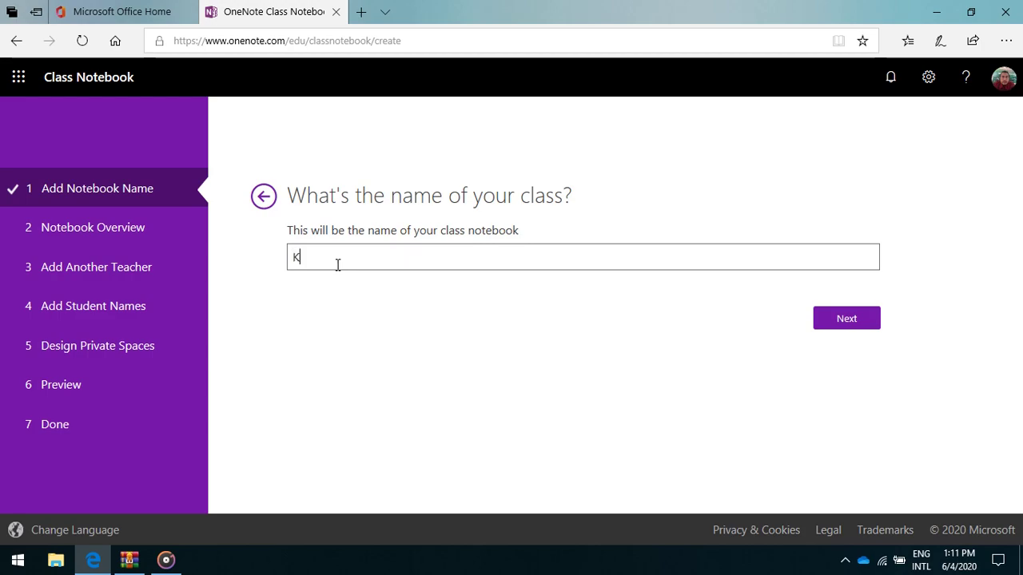
text(elas Bahasa Inggris 10)
text(A)
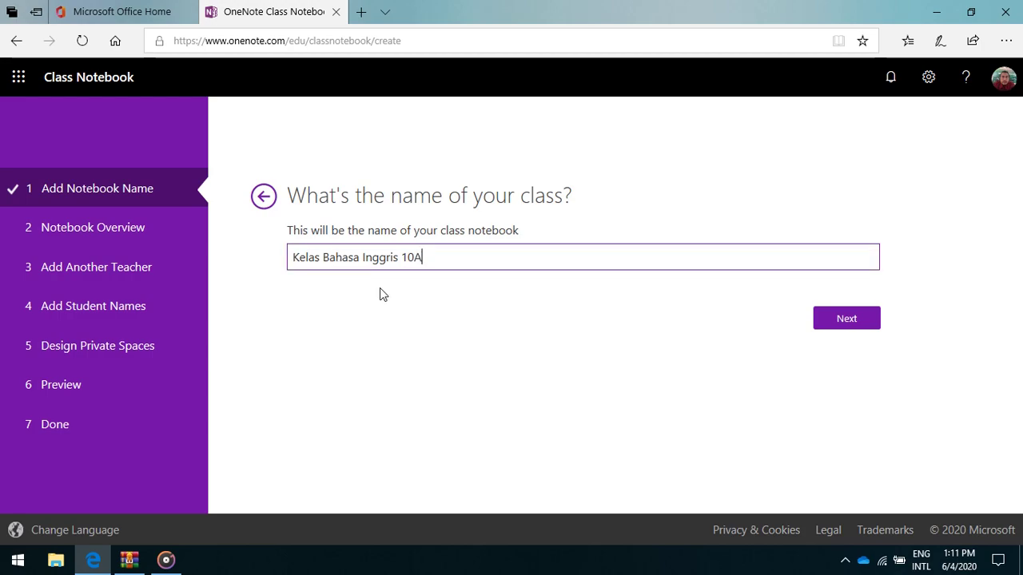
click(856, 320)
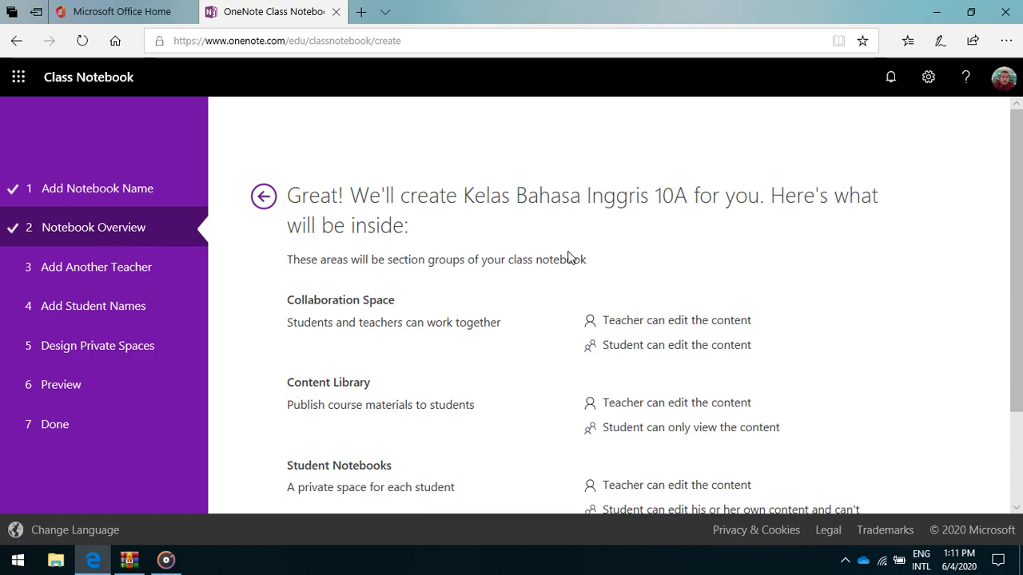
Scroll through the Notebook Overview listing the notebook's section groups.
scroll(568, 258, down, 1)
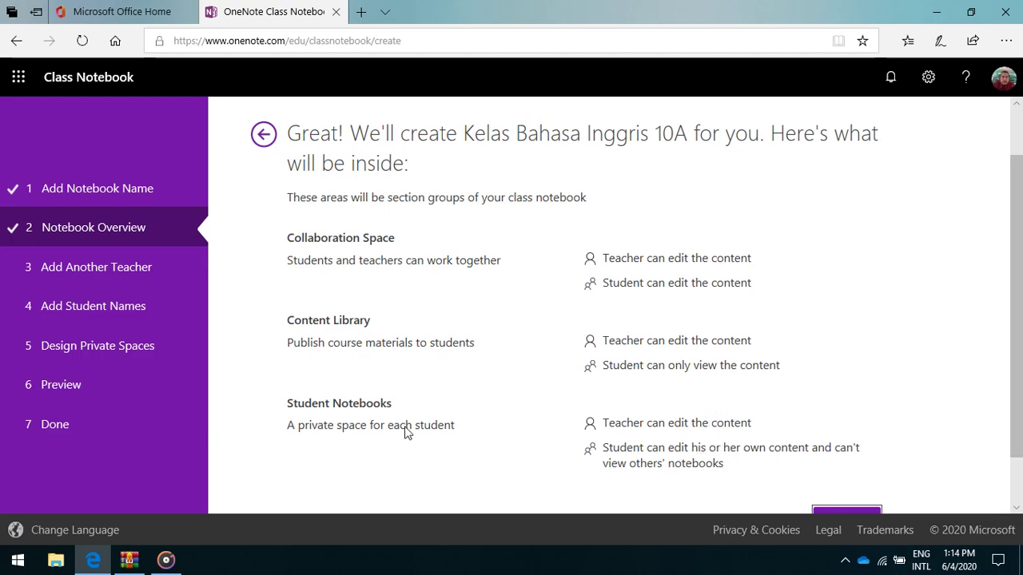
scroll(923, 353, down, 2)
Add a colleague from the directory suggestions as co-teacher, then continue to student names.
click(848, 456)
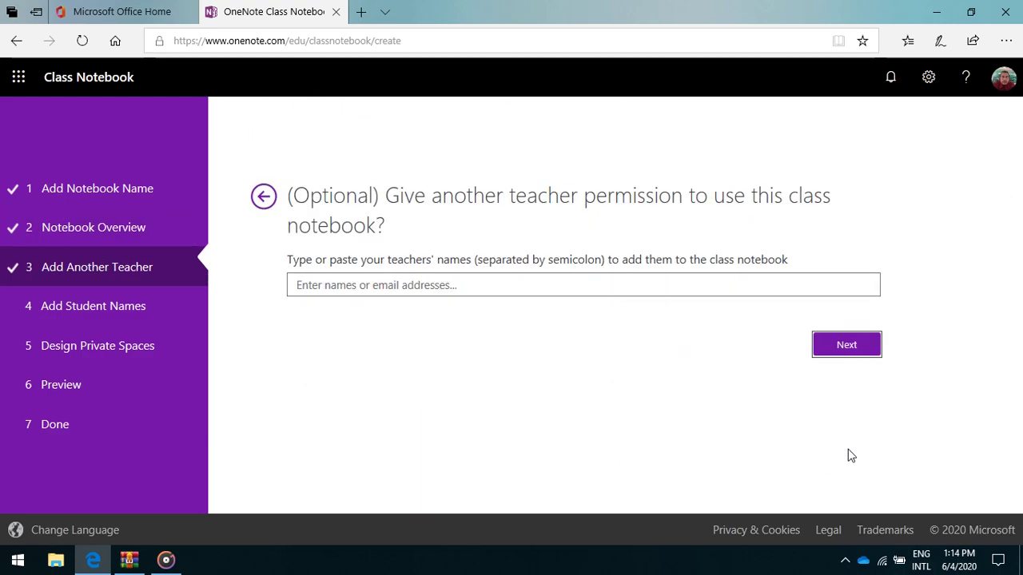
click(410, 286)
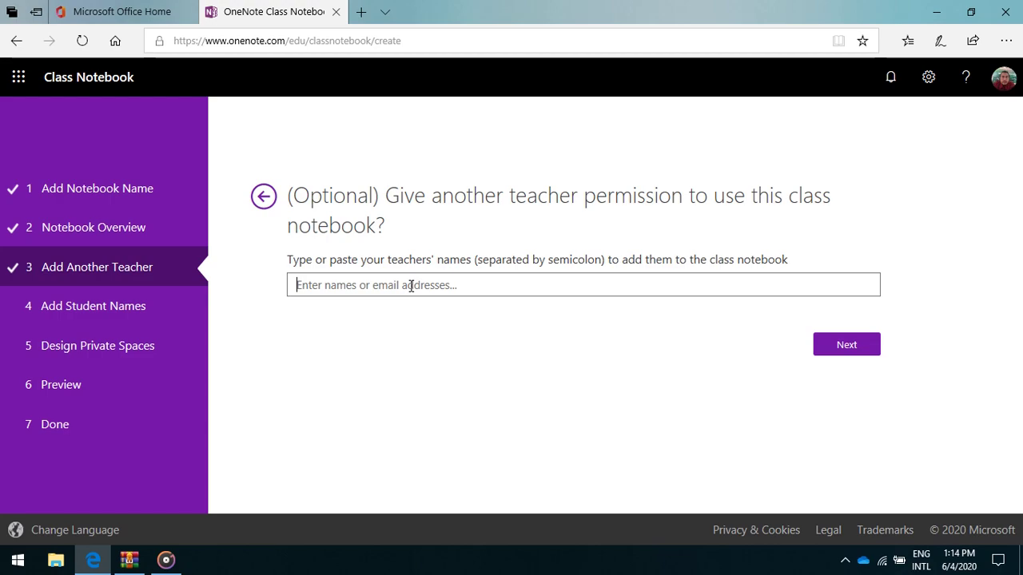
text(ad)
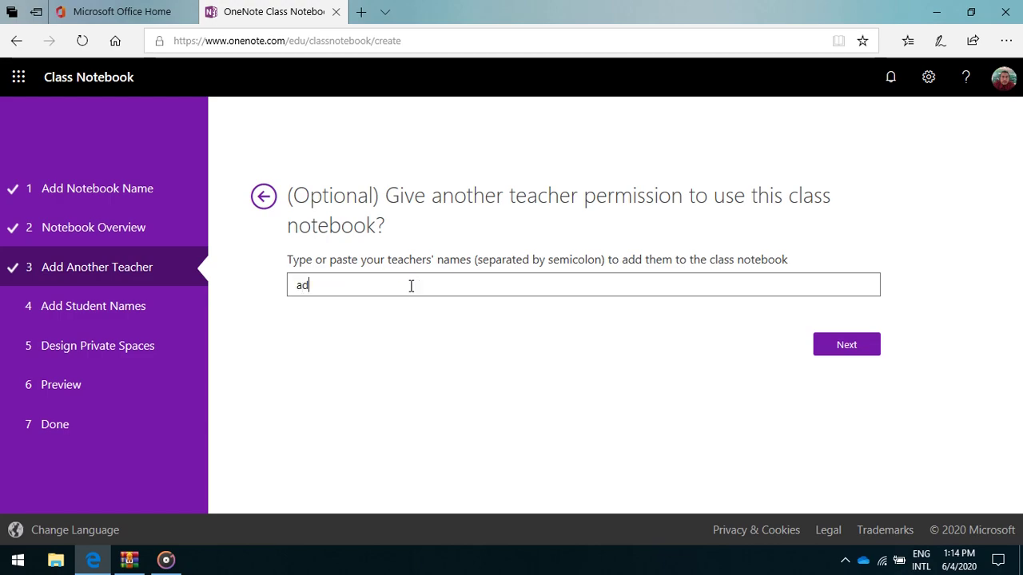
text(y)
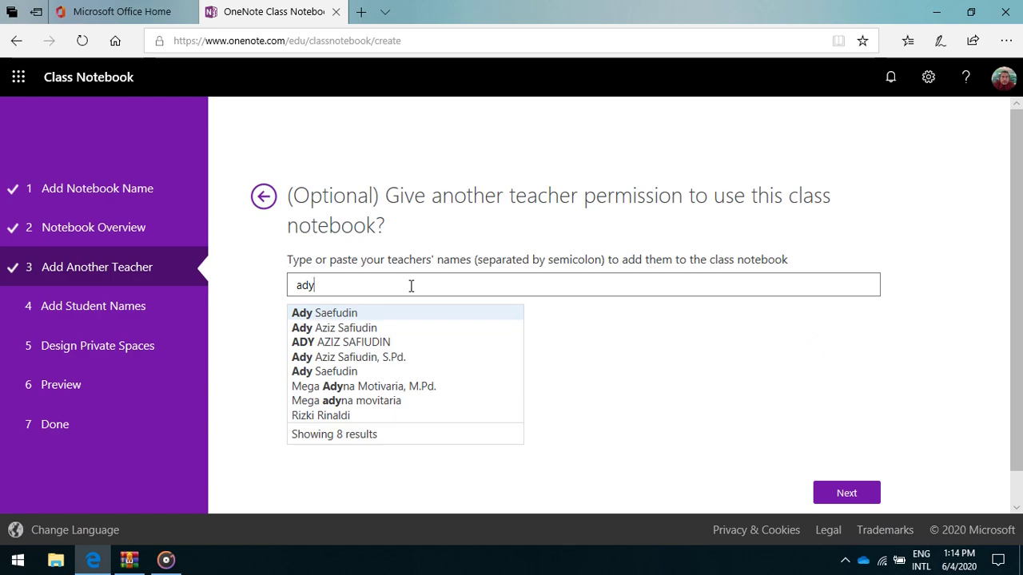
click(354, 315)
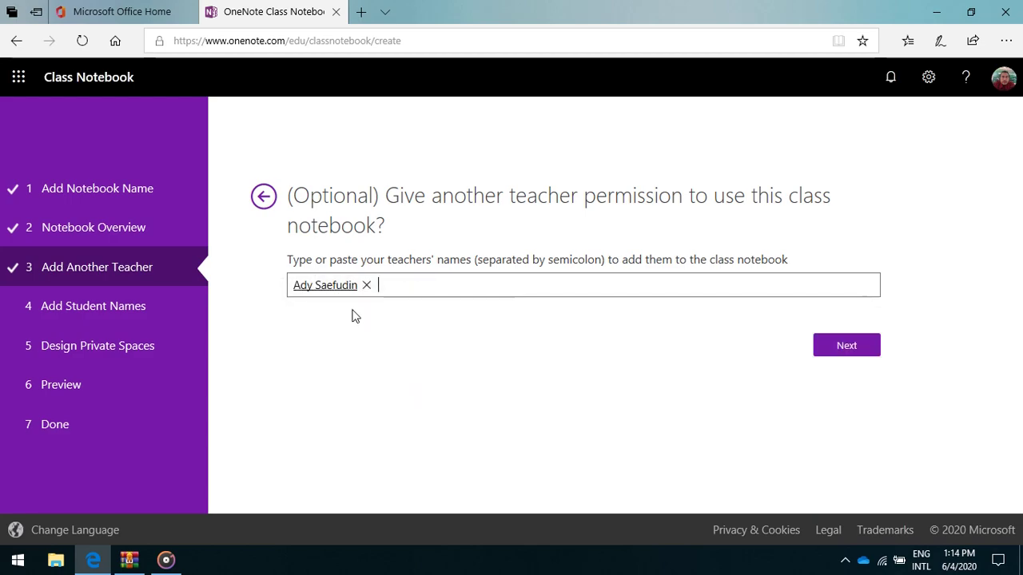
click(862, 350)
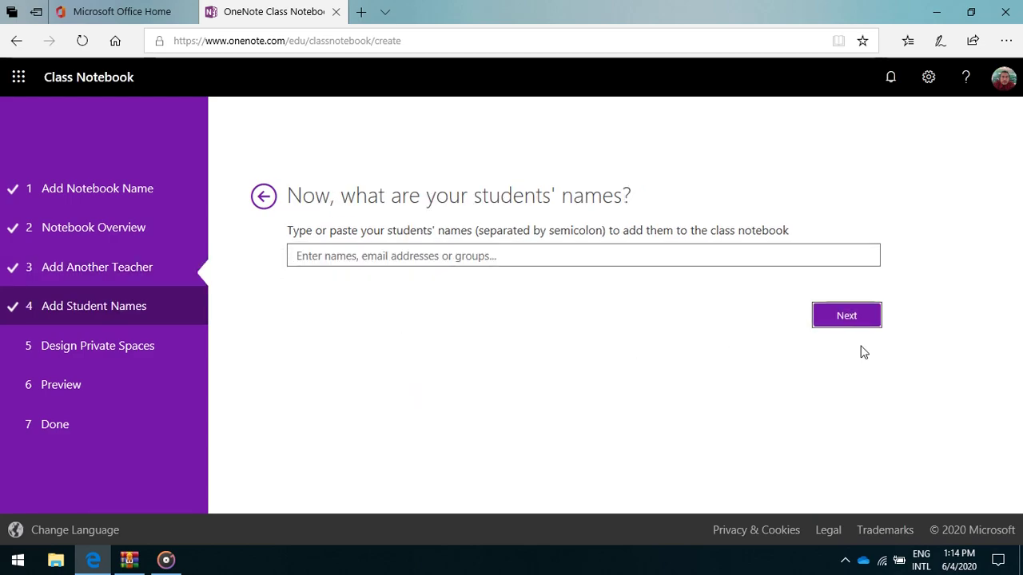
Search the directory by name and add the first student to the student list.
click(338, 254)
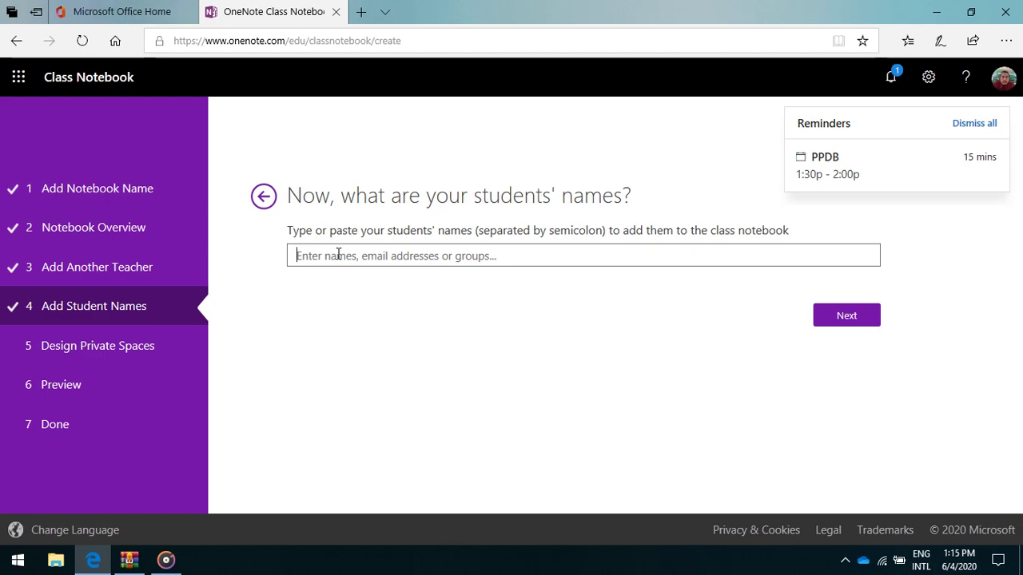
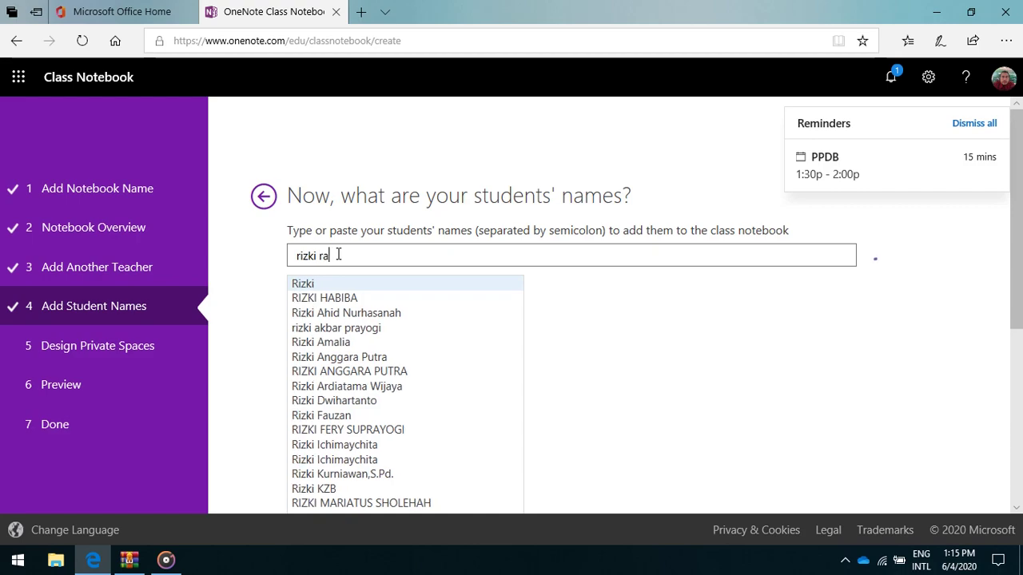
click(338, 253)
text(h)
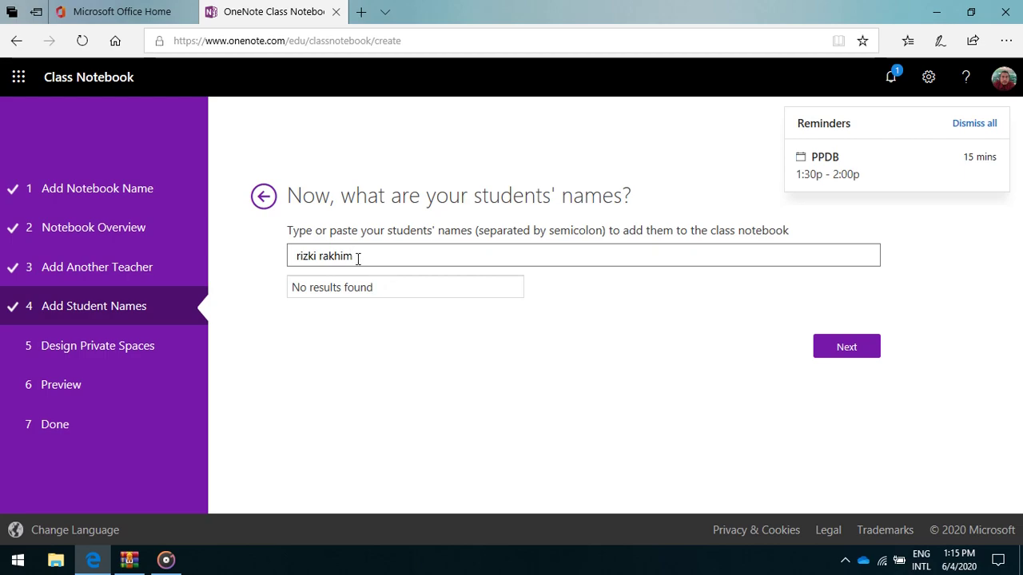
drag(353, 256, 328, 256)
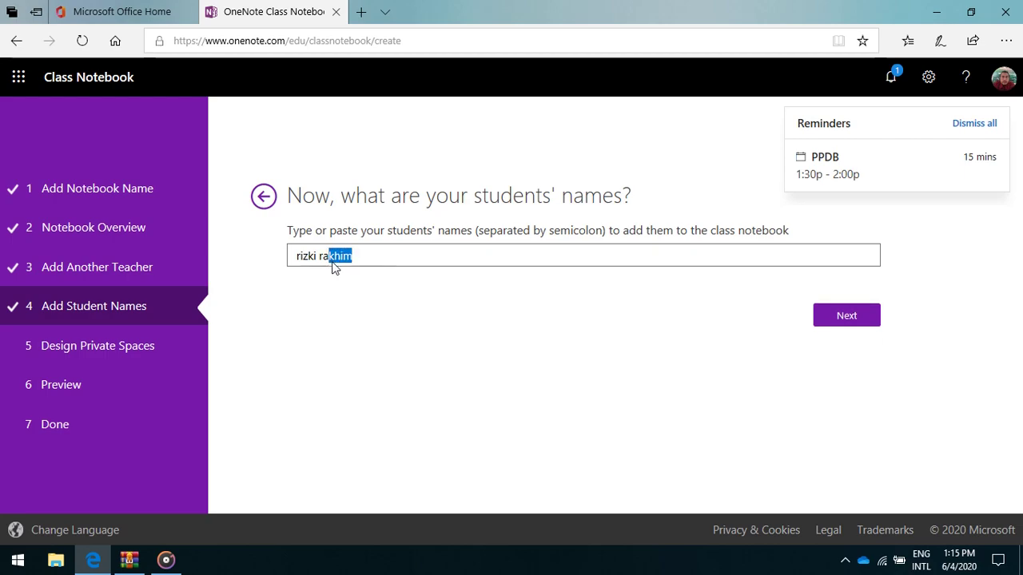
key(BackSpace)
key(BackSpace)
key(BackSpace)
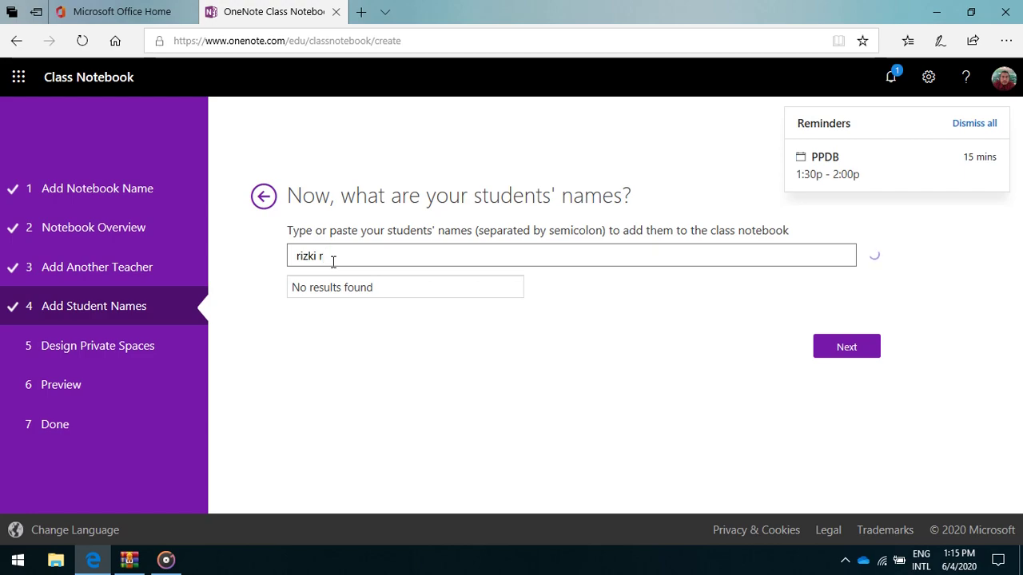
text(trian)
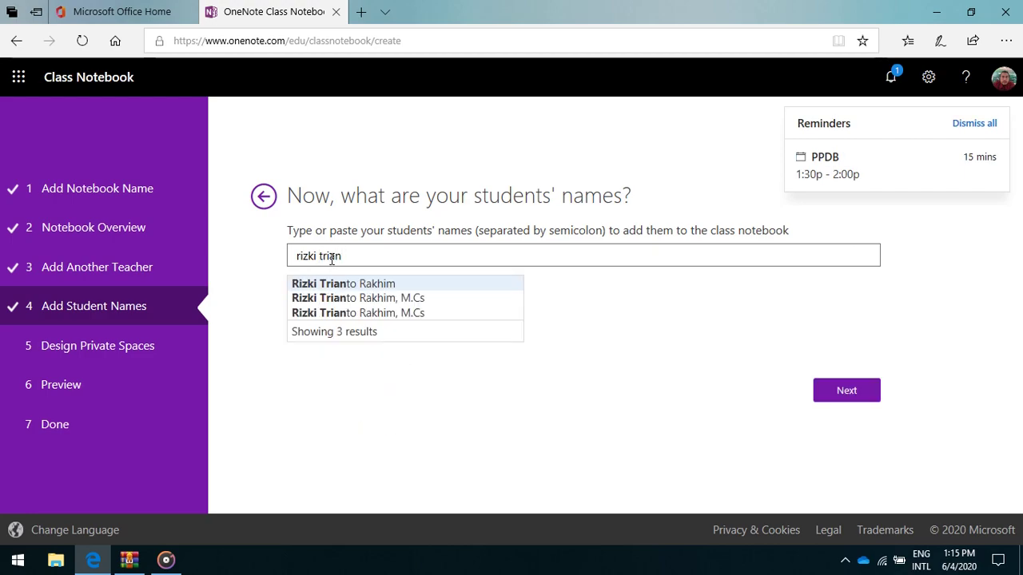
click(356, 298)
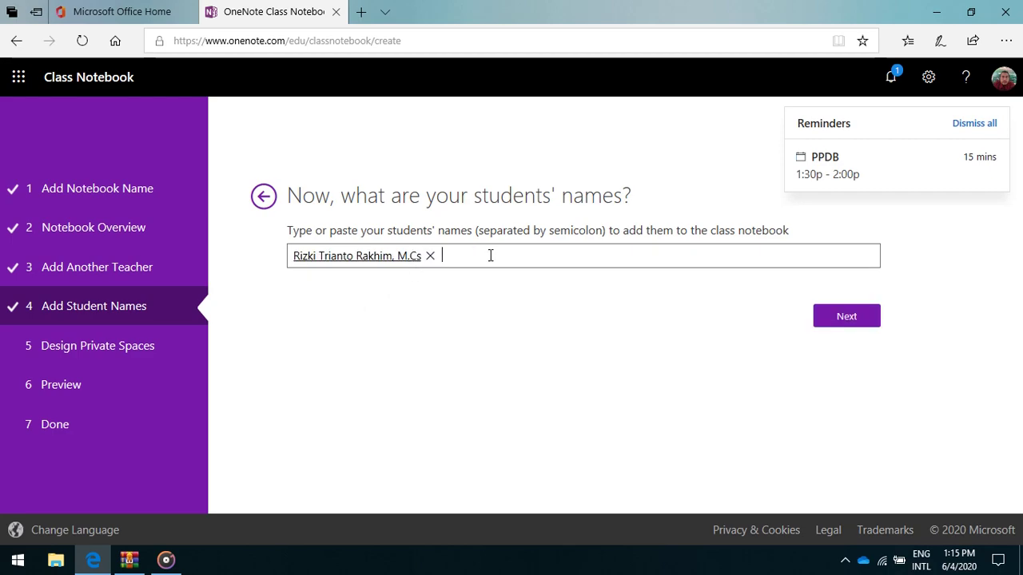
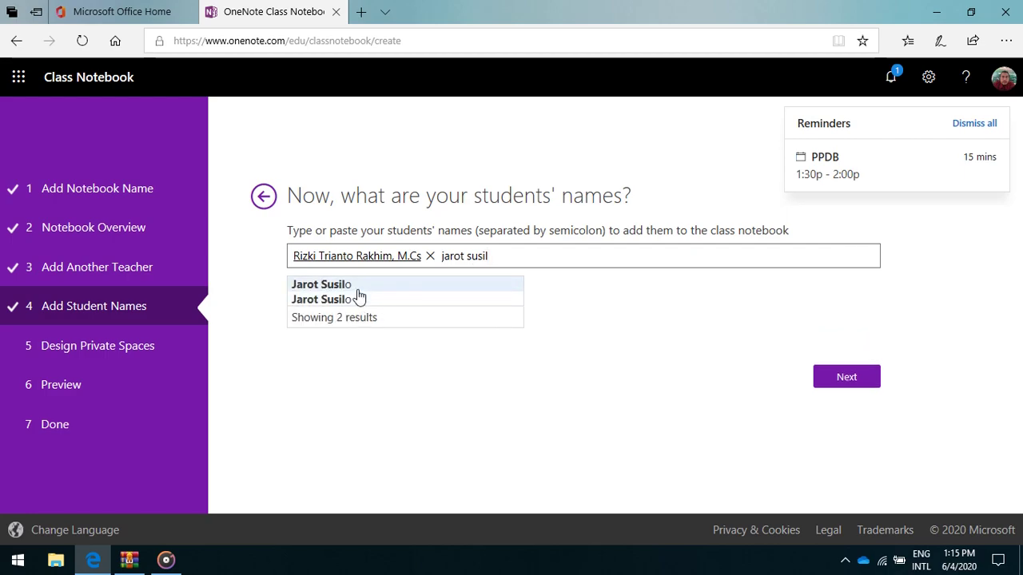
Search for and add a second student from the name suggestions.
click(356, 296)
Rename the Handouts and Class Notes private sections to Buku Materi and Buku Catatan.
click(863, 321)
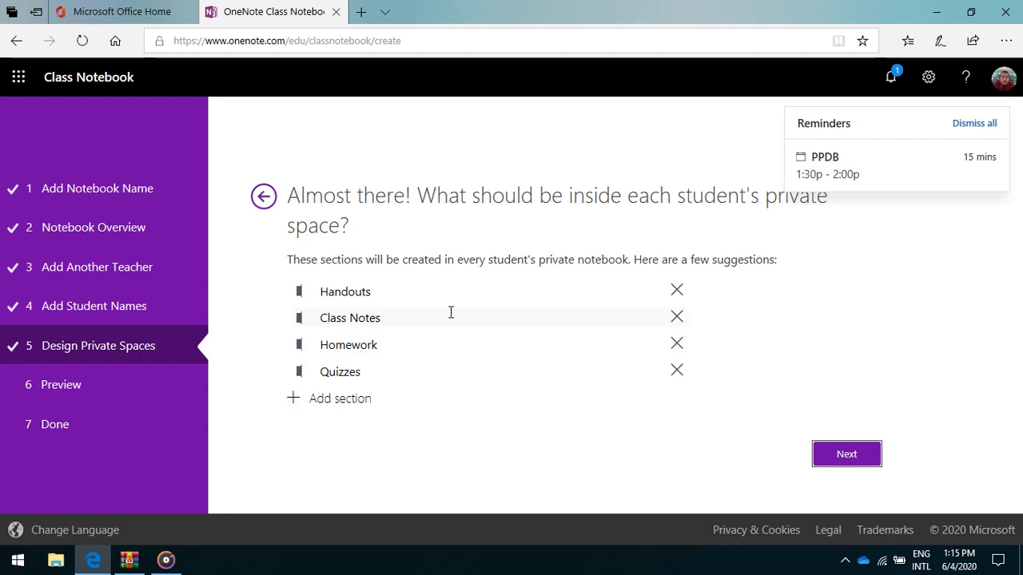
click(394, 292)
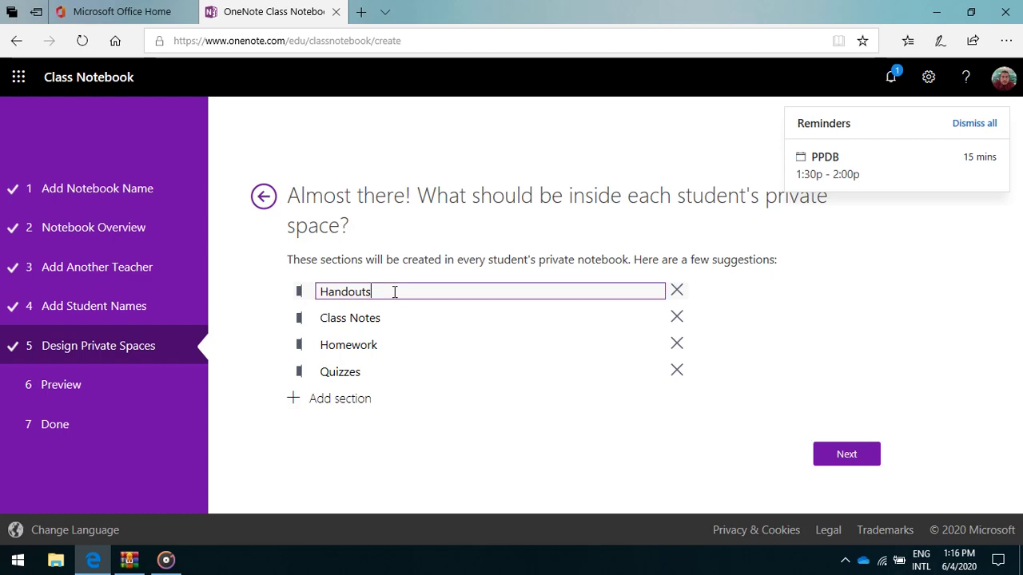
drag(369, 292, 320, 323)
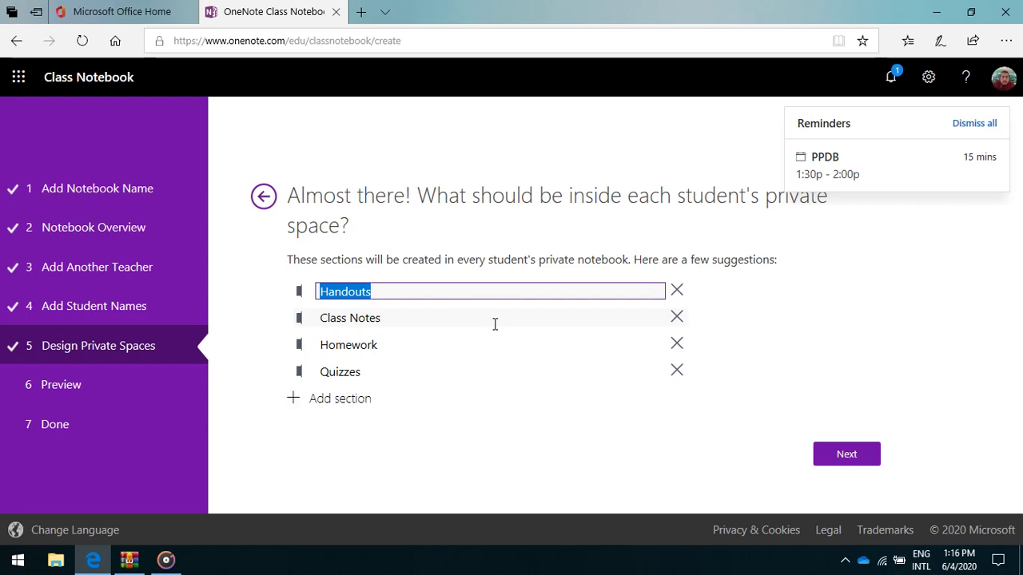
text(Buk)
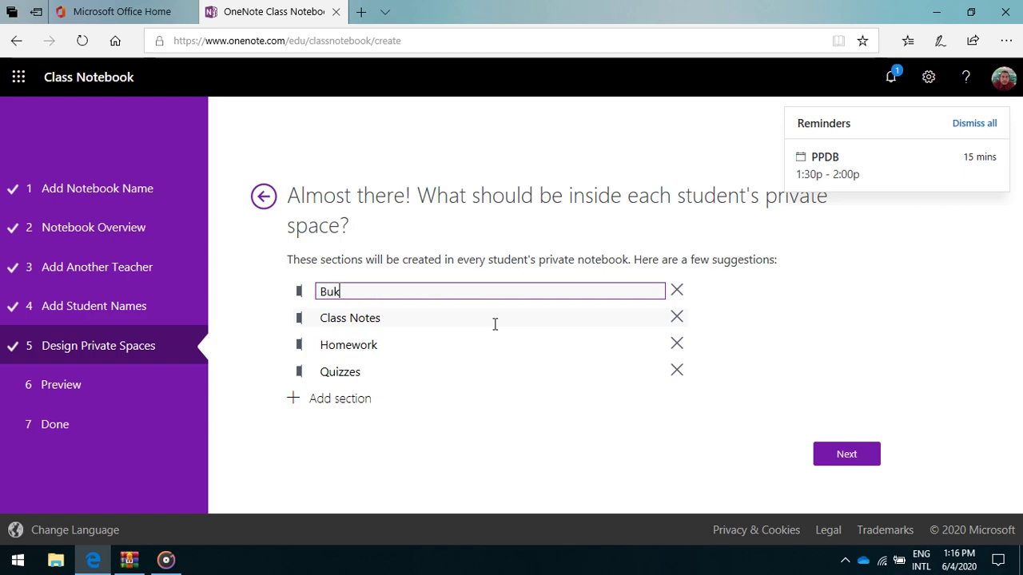
text(u Materi)
click(421, 322)
drag(391, 317, 323, 319)
text(Bu)
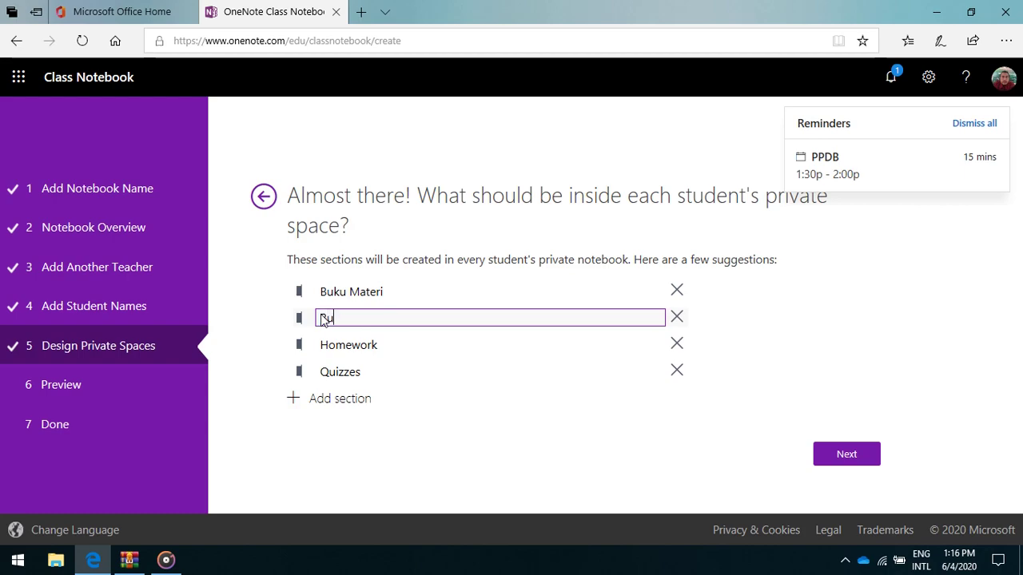
text(ku Catatn)
key(BackSpace)
text(an)
Rename the Homework and Quizzes sections to PR and Kuis.
drag(380, 346, 318, 346)
click(318, 348)
key(BackSpace)
text(PR)
click(364, 372)
drag(364, 372, 310, 370)
text(KU)
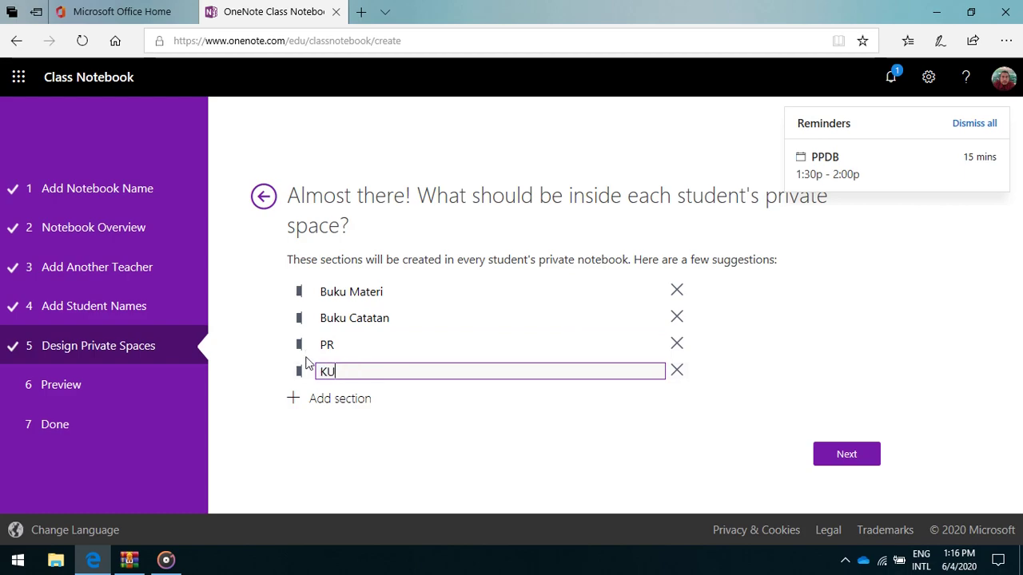
key(BackSpace)
text(i)
text(us)
key(BackSpace)
key(BackSpace)
Finish the Kuis name and add sections Tugas (portofolio) and Data keluarga siswa.
text(uis)
click(328, 400)
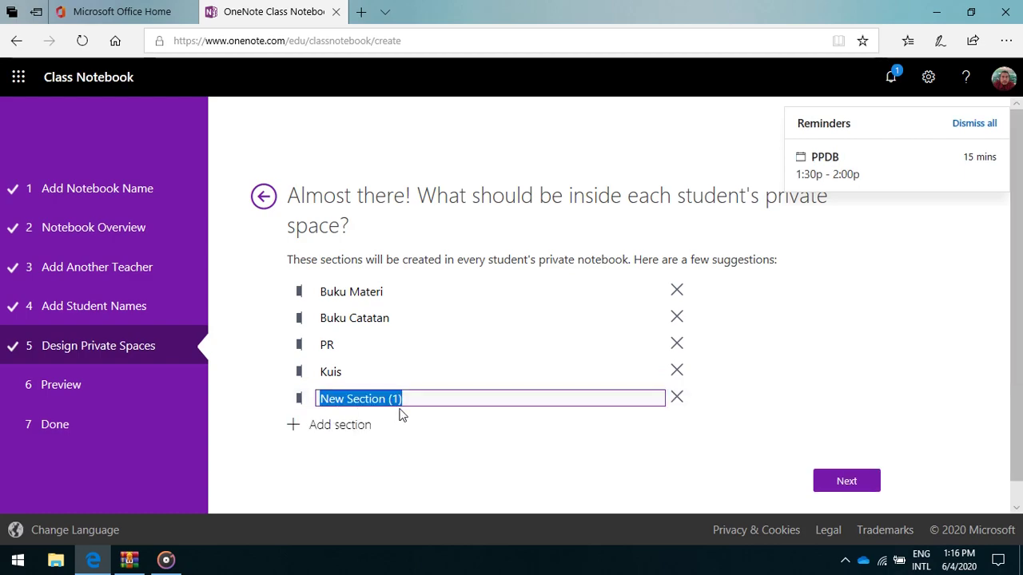
text(T)
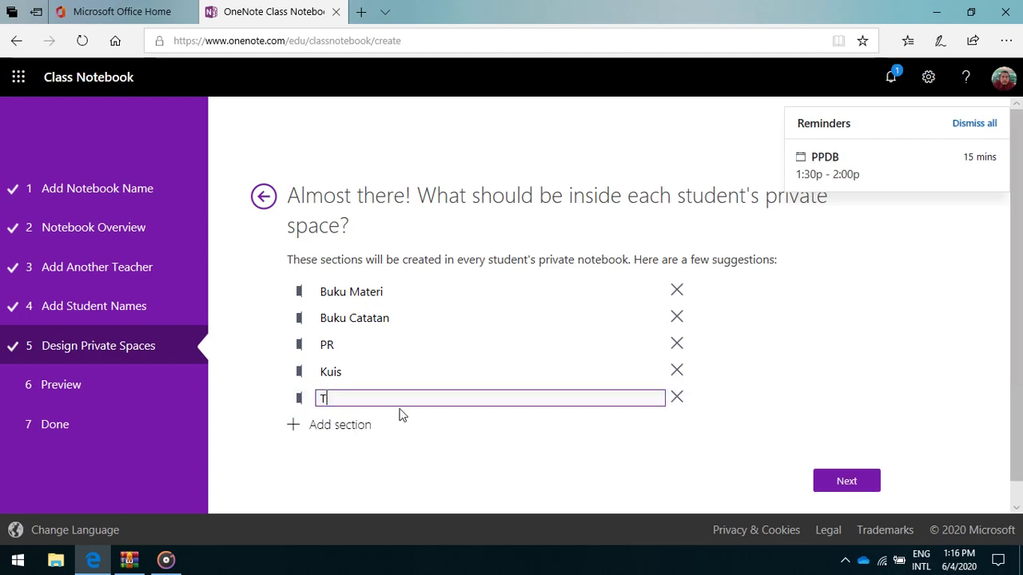
text(ugas (portofolio))
click(350, 426)
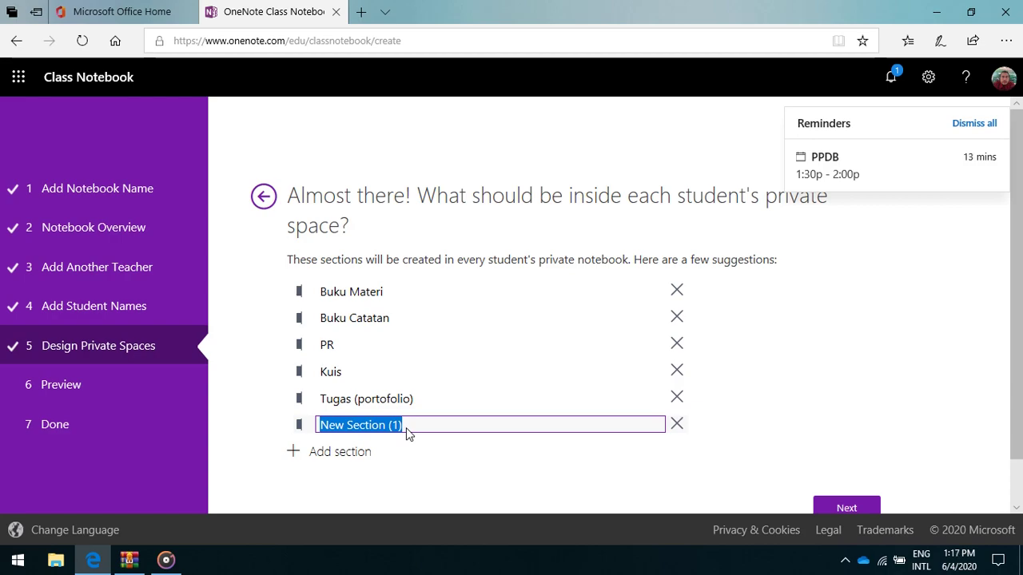
text(Data )
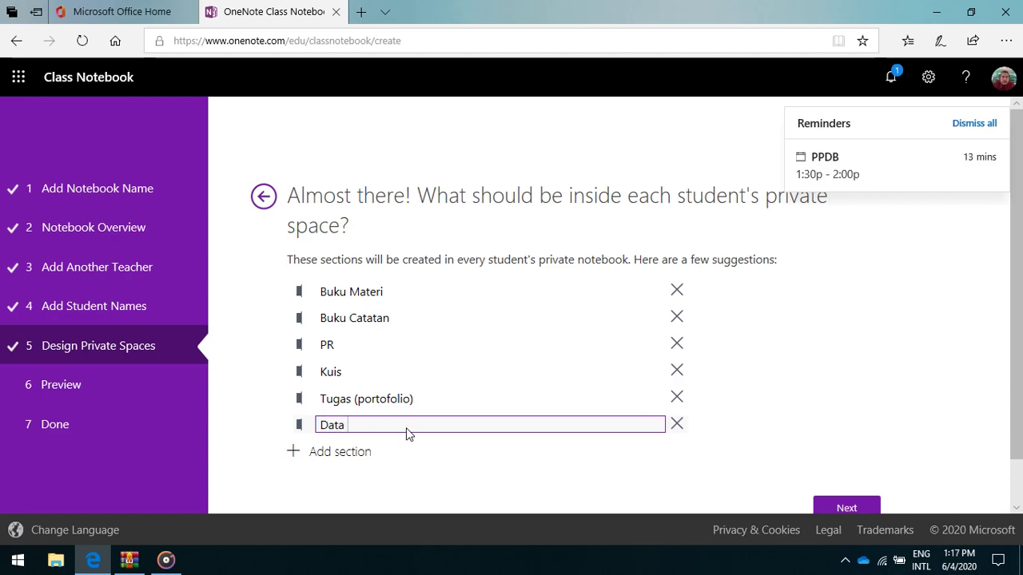
text(keluarga siswa)
Move on to the Preview step and dismiss all meeting reminders.
click(846, 376)
scroll(852, 384, down, 1)
click(875, 453)
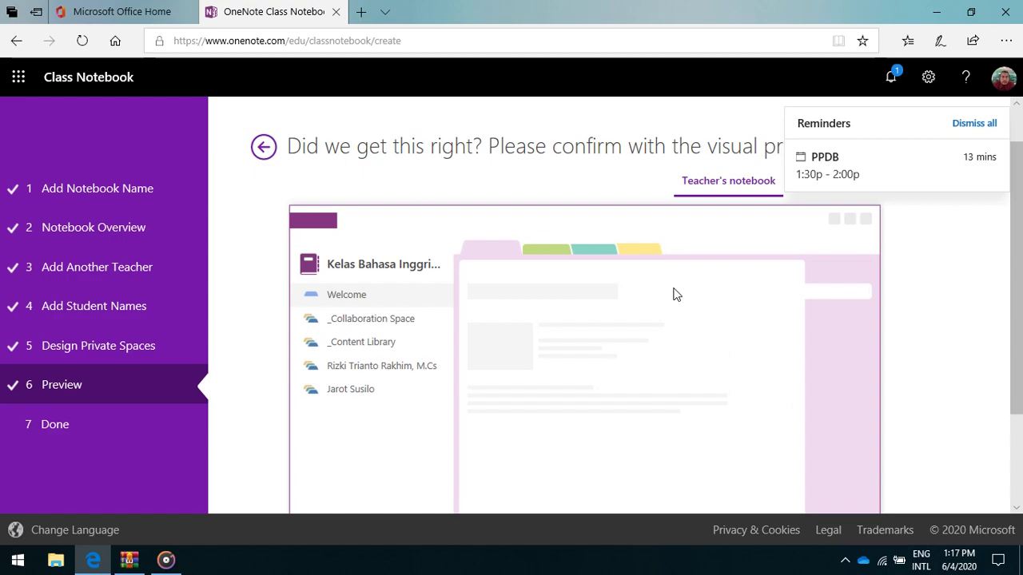
click(965, 124)
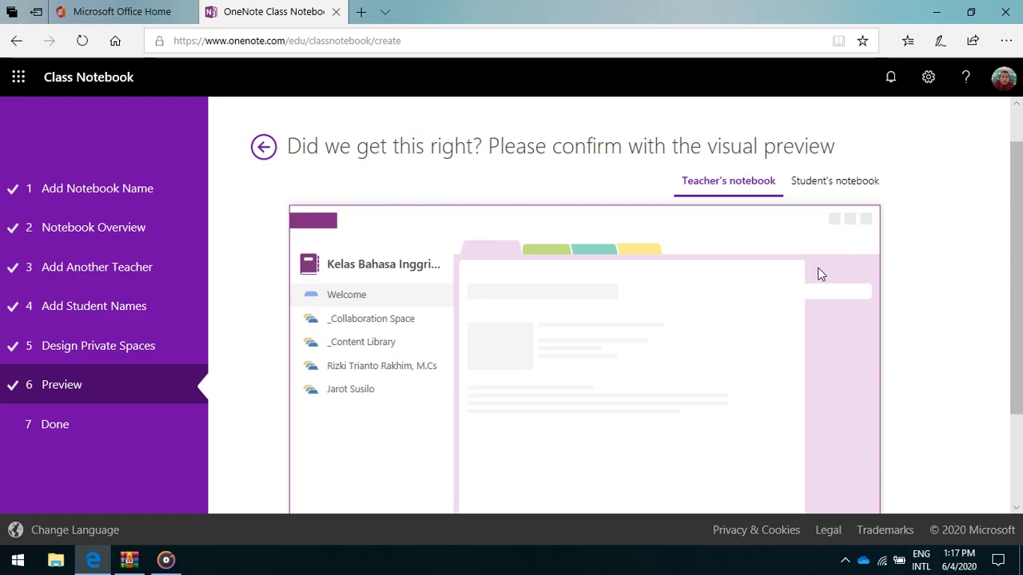
scroll(792, 320, down, 3)
scroll(619, 409, up, 2)
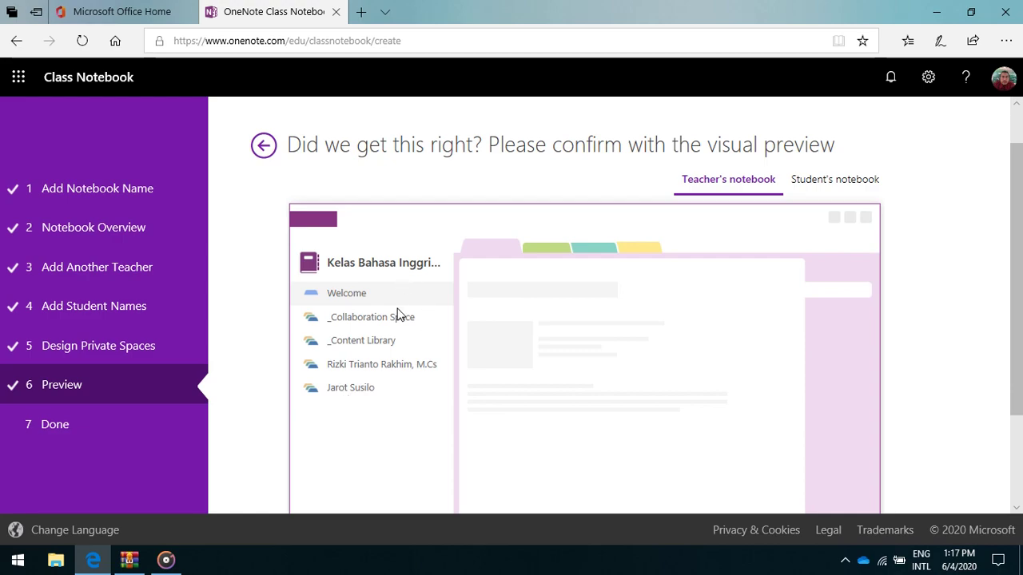
scroll(798, 365, down, 1)
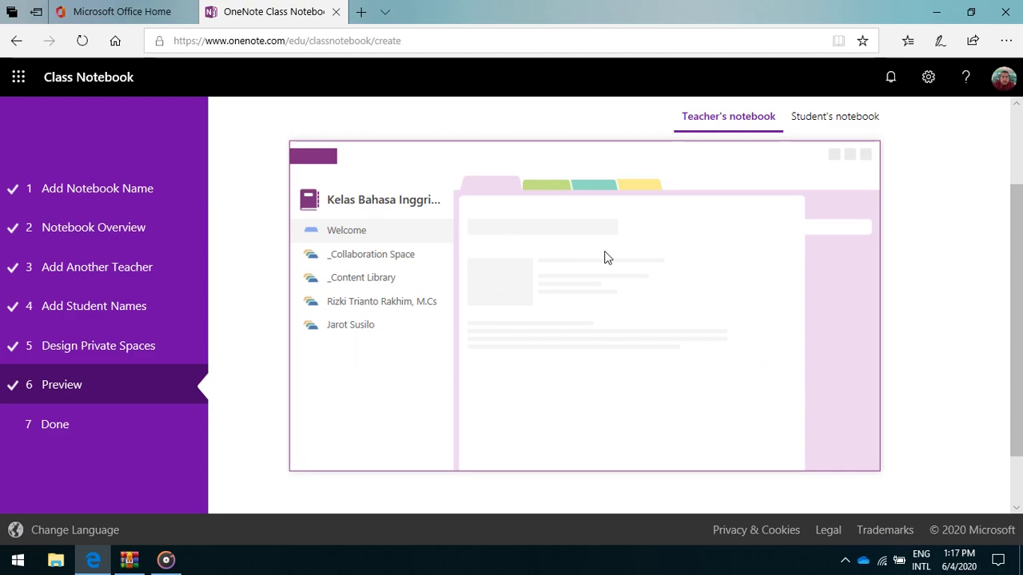
scroll(605, 258, up, 1)
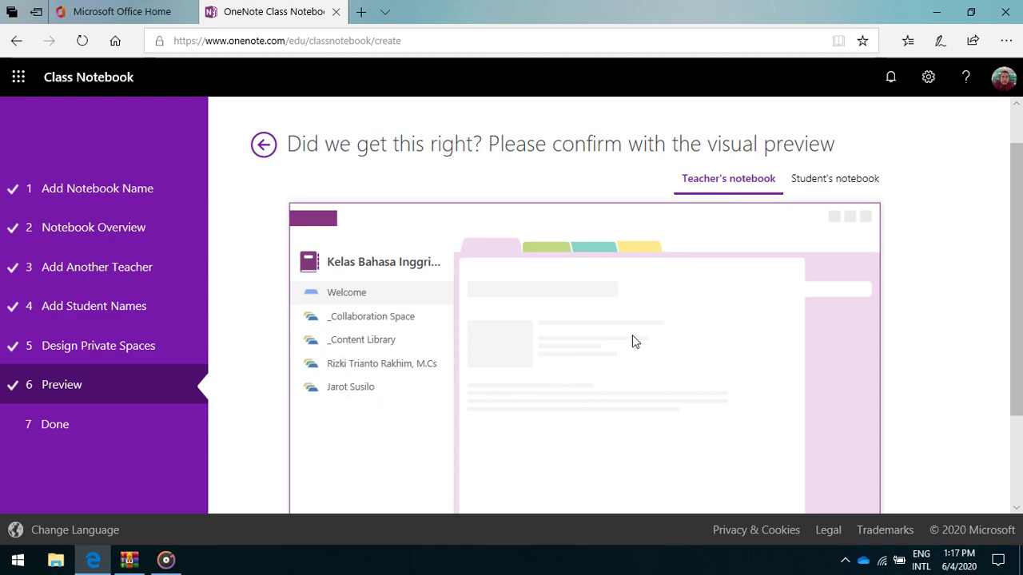
Check the student's notebook preview showing the six custom private sections.
click(844, 185)
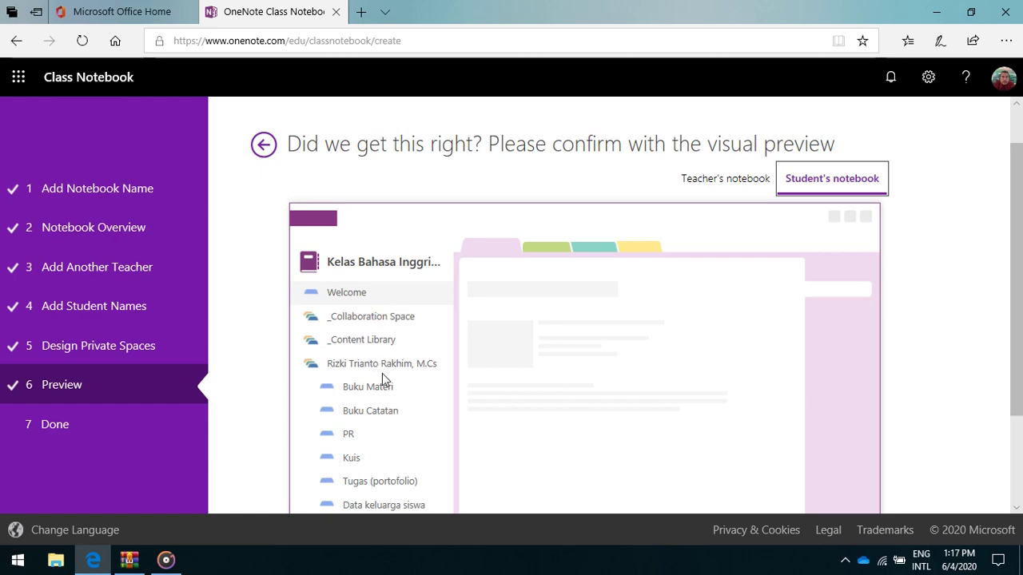
scroll(390, 368, down, 1)
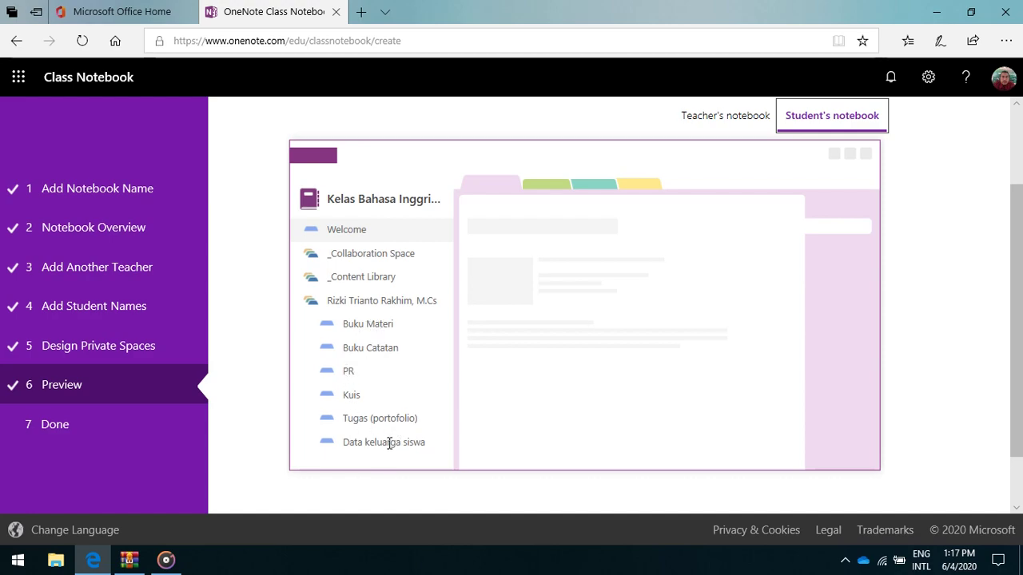
scroll(842, 329, down, 1)
Create Kelas Bahasa Inggris 10A and wait for the Done page with its open links.
click(864, 466)
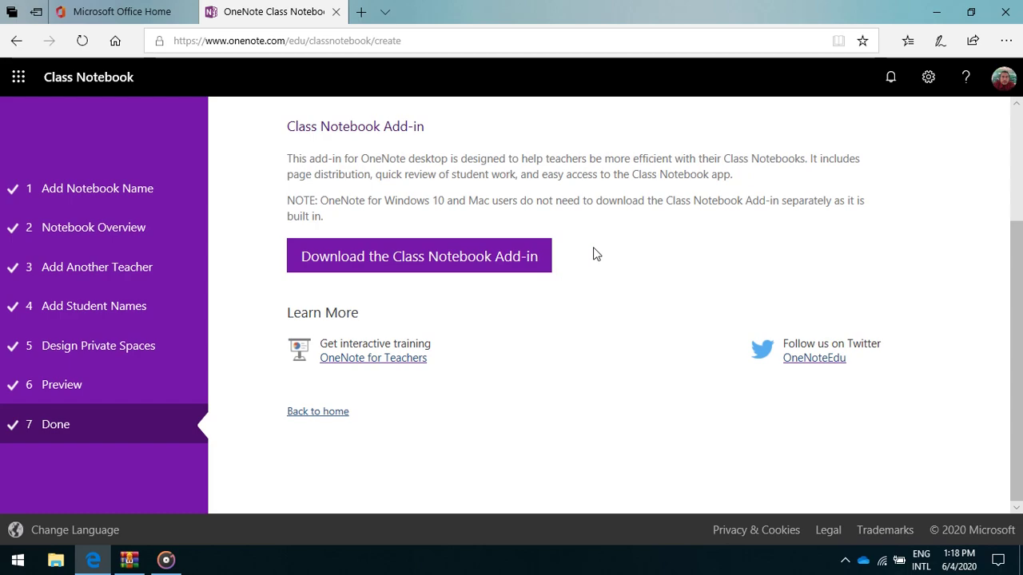
scroll(686, 219, up, 1)
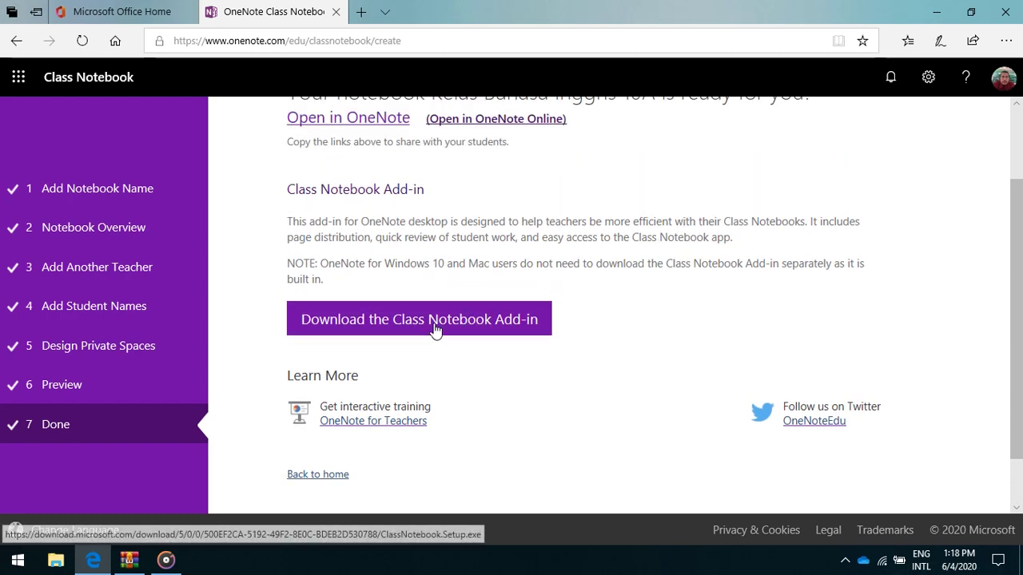
scroll(675, 261, up, 1)
scroll(675, 261, up, 1)
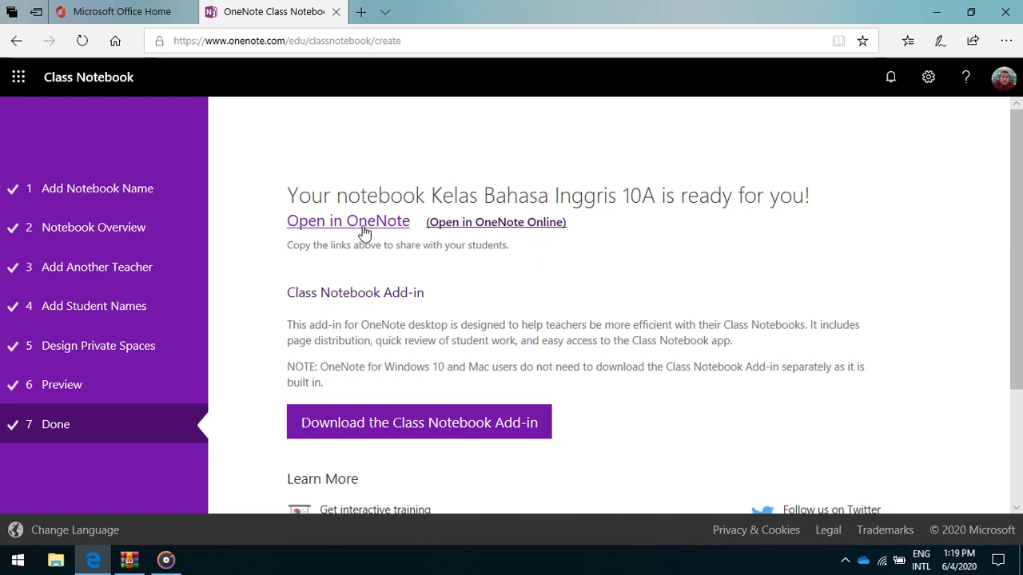
Open the new Kelas Bahasa Inggris 10A notebook in OneNote Online from the Done page link.
click(500, 231)
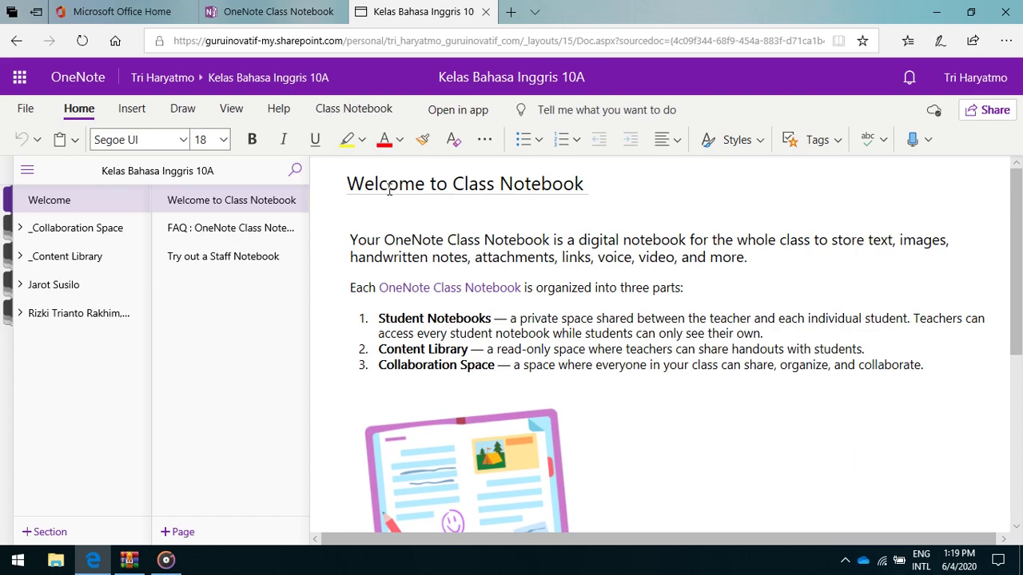
Replace the 'Welcome to Class Notebook' title with 'SELAMAT DATANG DI KELAS BAHASA INGGRIS 10 A'.
click(588, 183)
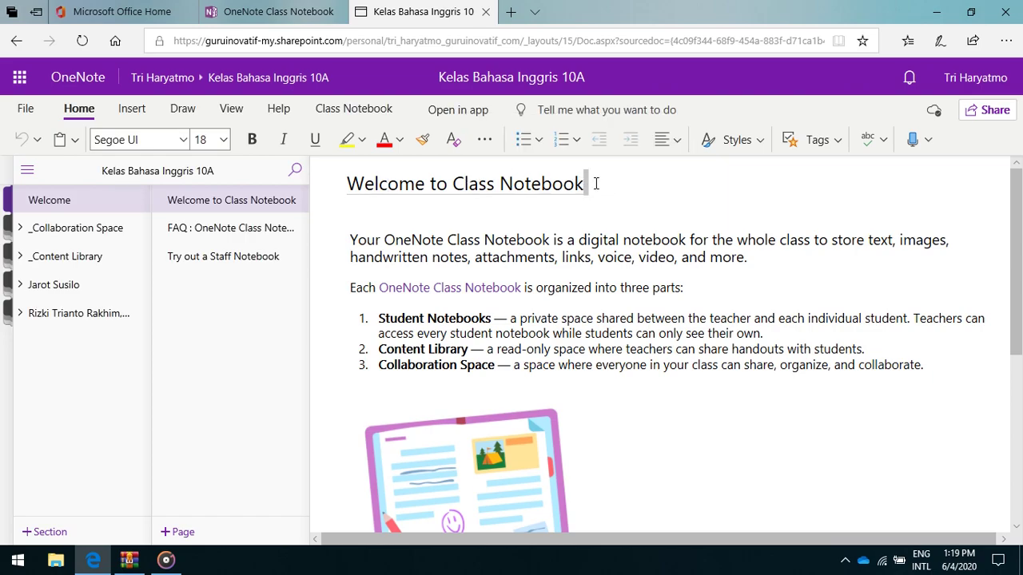
drag(586, 183, 352, 183)
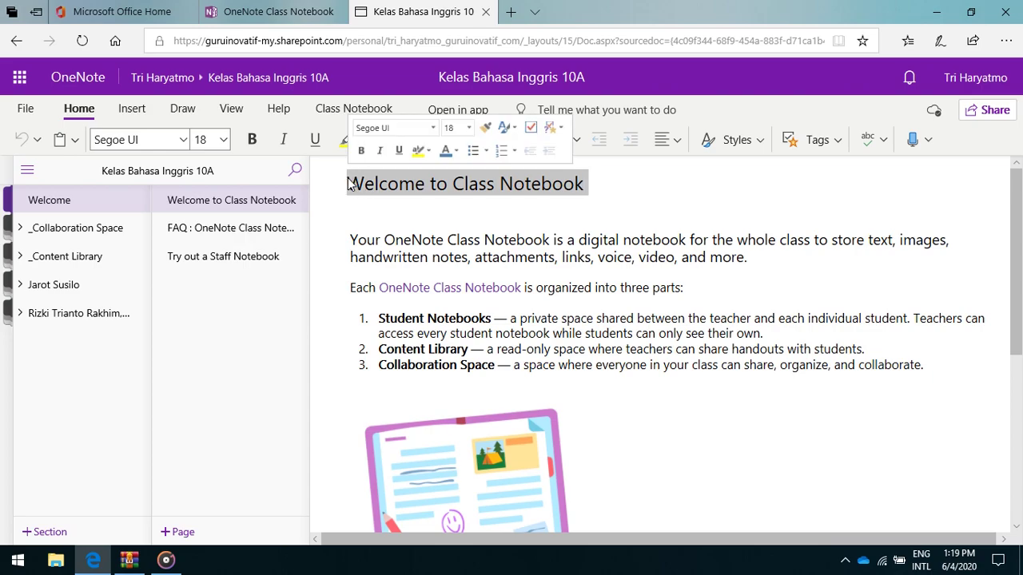
text(S)
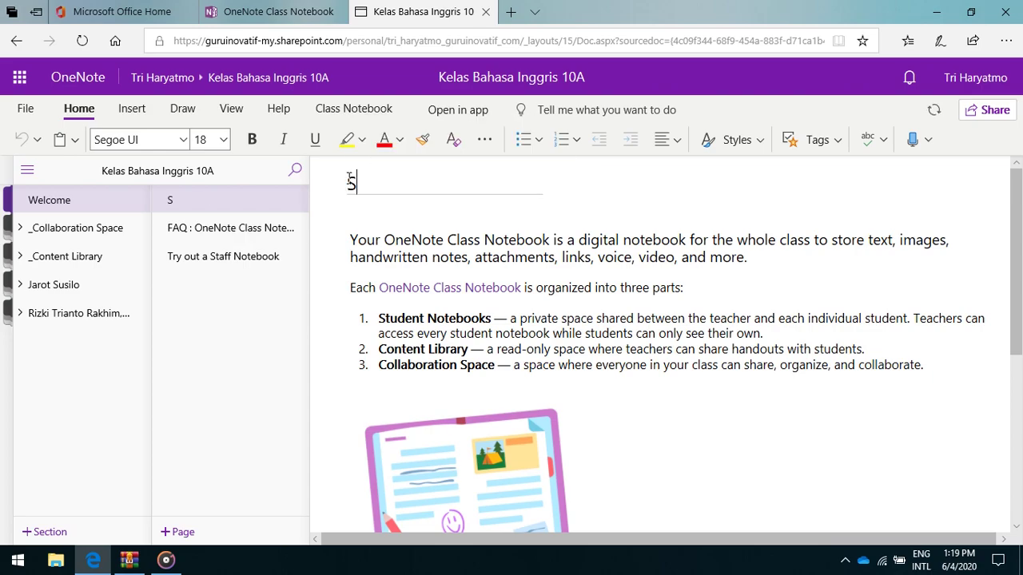
text(ELAMAT DATANG DI KELAS )
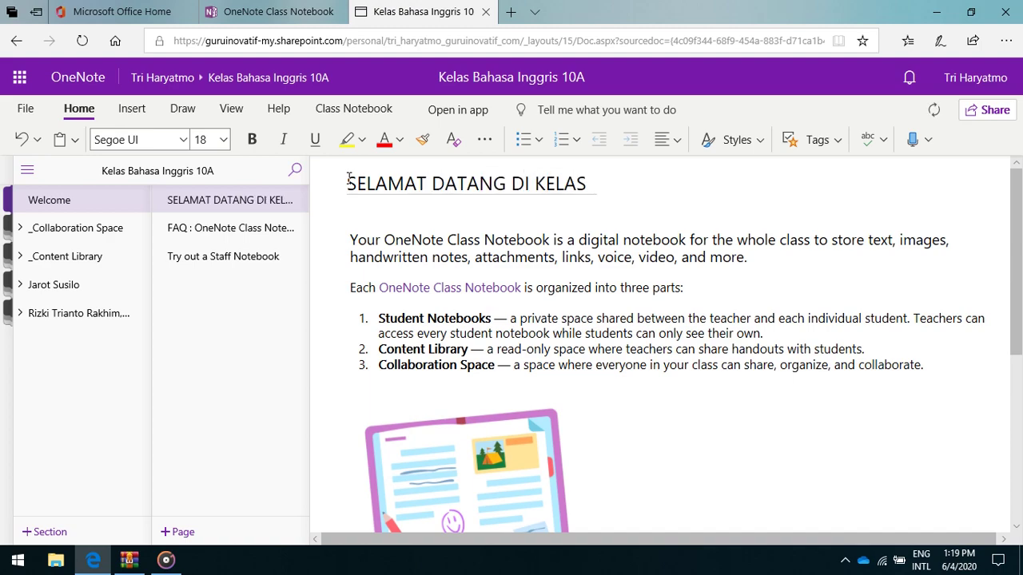
text(BAHA)
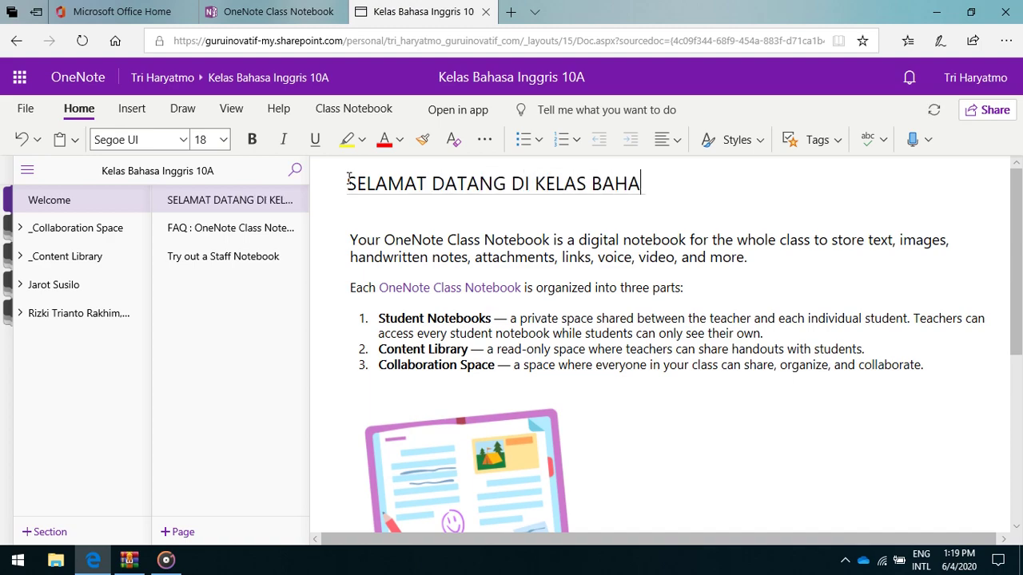
text(SA INGGRI)
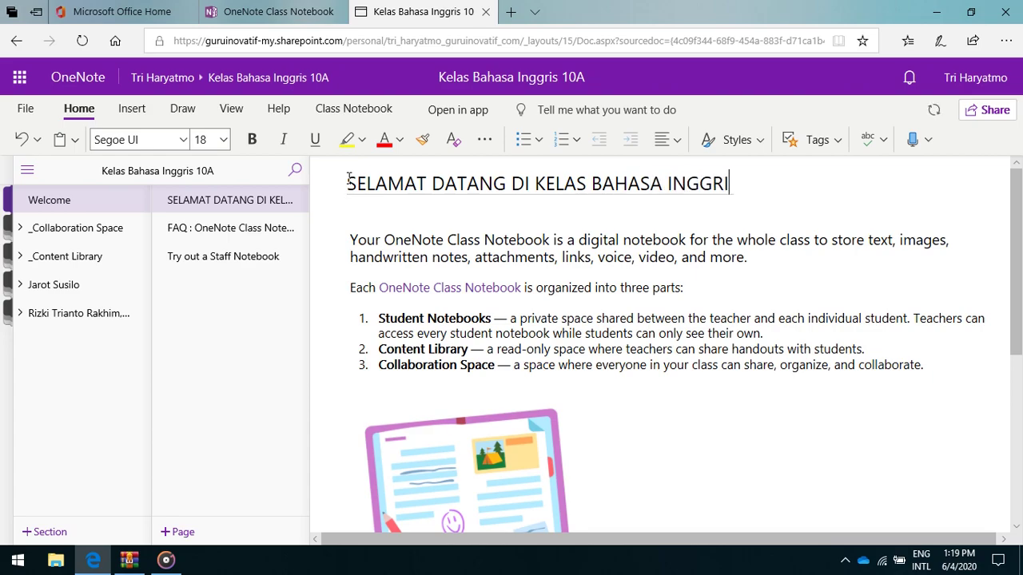
text(S 10 A)
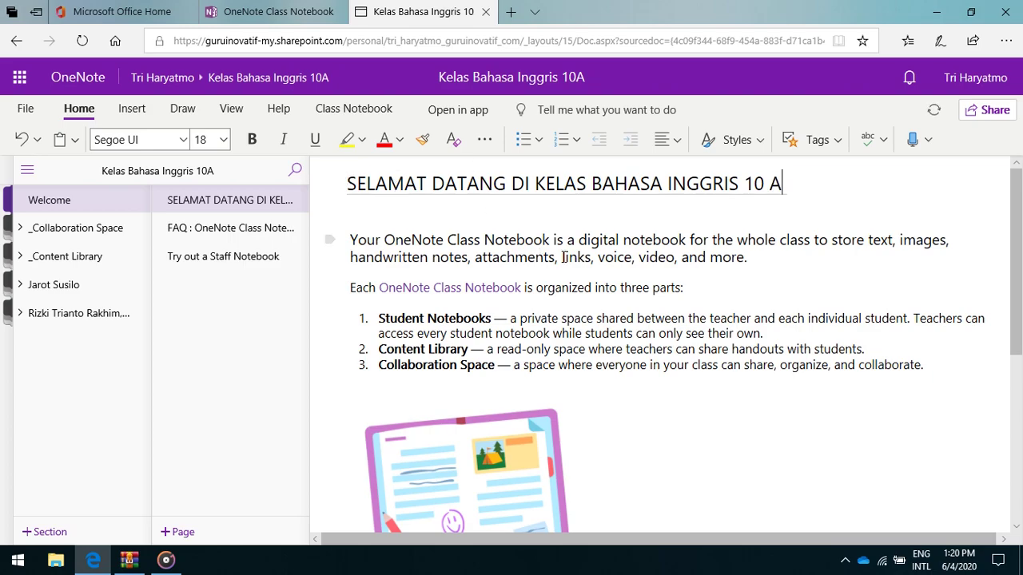
Delete the Welcome page's introduction text and the help and social media links.
click(925, 364)
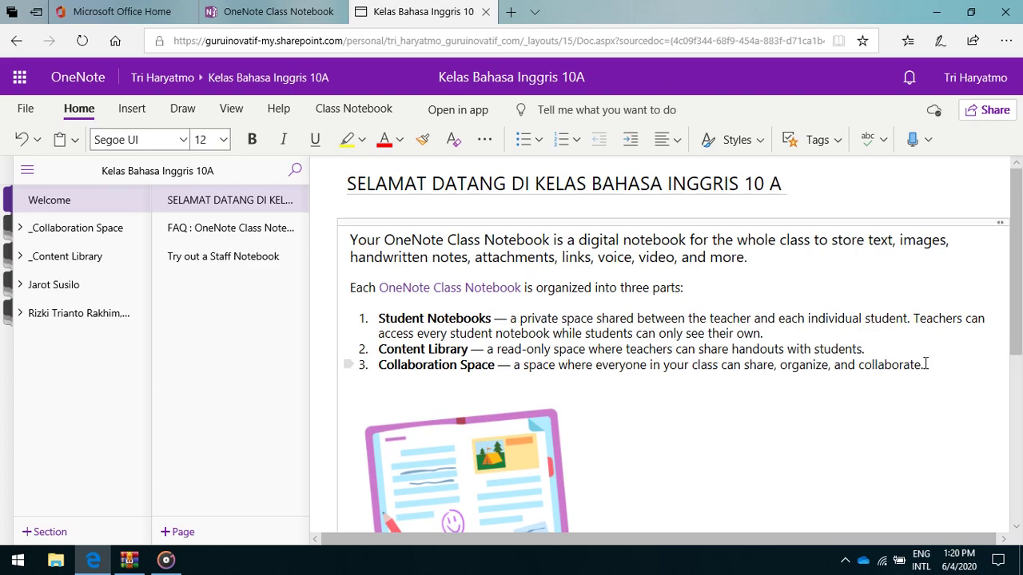
drag(932, 366, 352, 238)
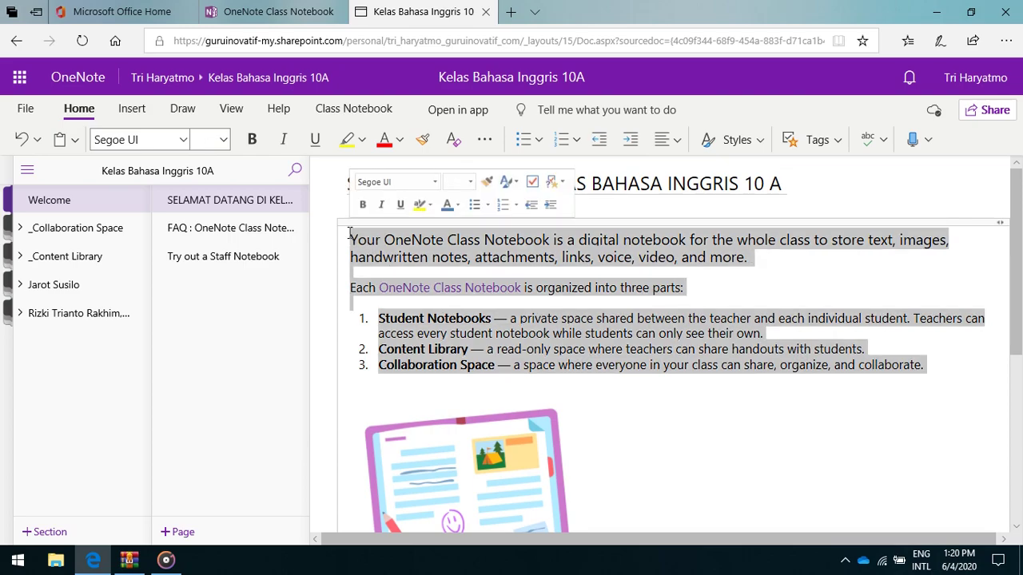
key(Delete)
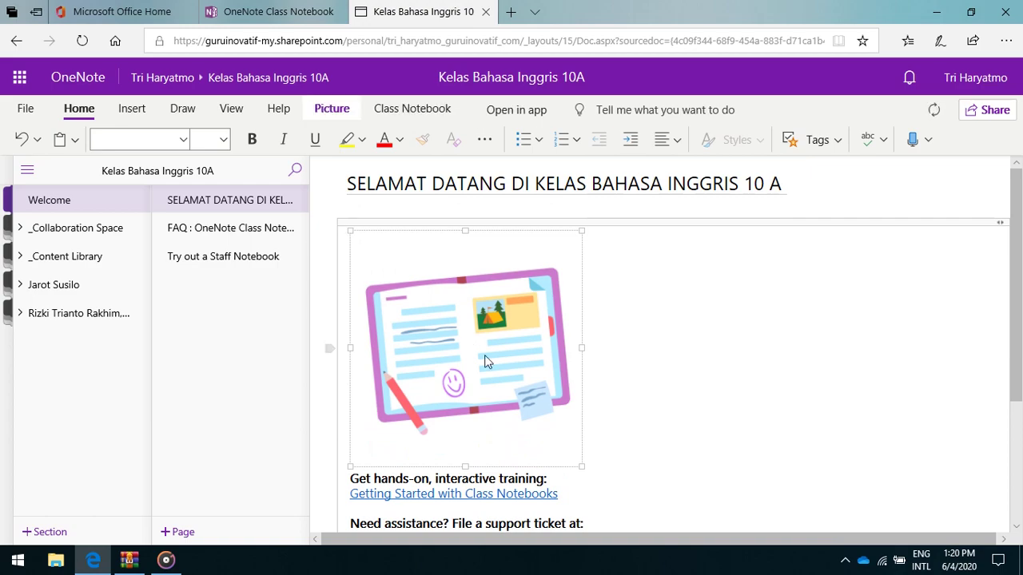
scroll(489, 363, down, 3)
click(512, 480)
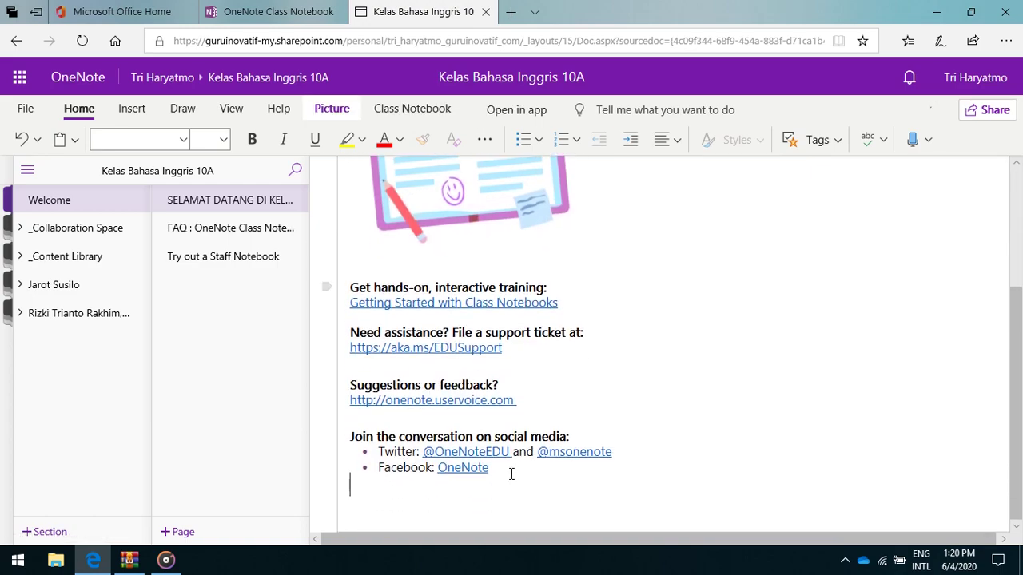
drag(381, 344, 353, 297)
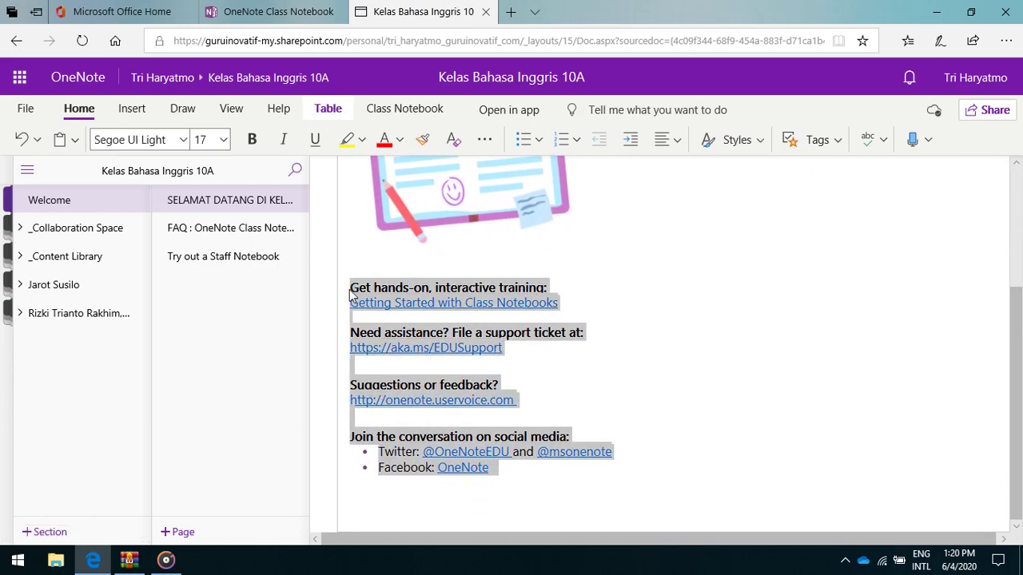
key(Delete)
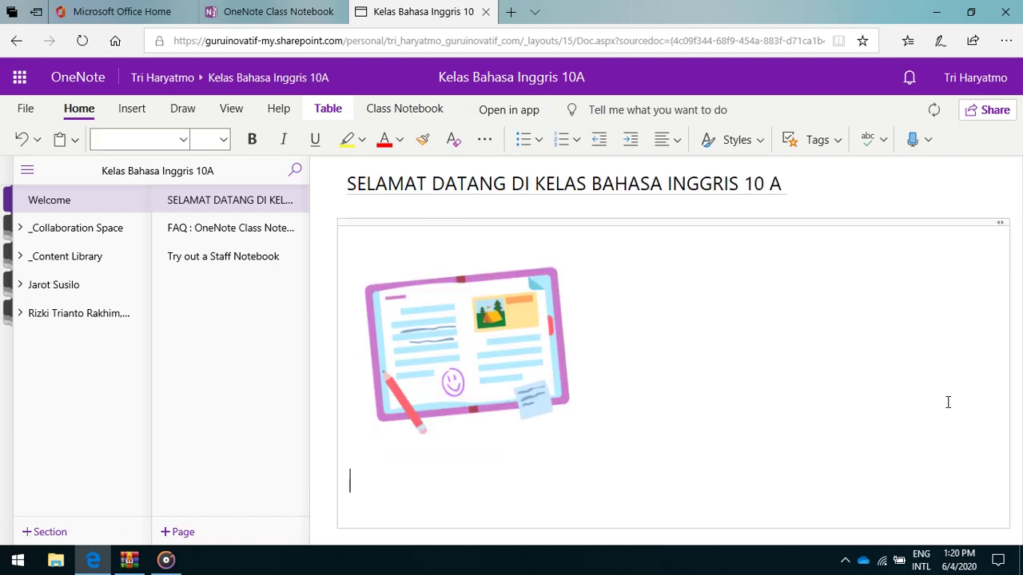
Write 'Kelas ini digunakan untuk pelajaran bahasa inggris....' below the picture, then go to the FAQ page.
text(K)
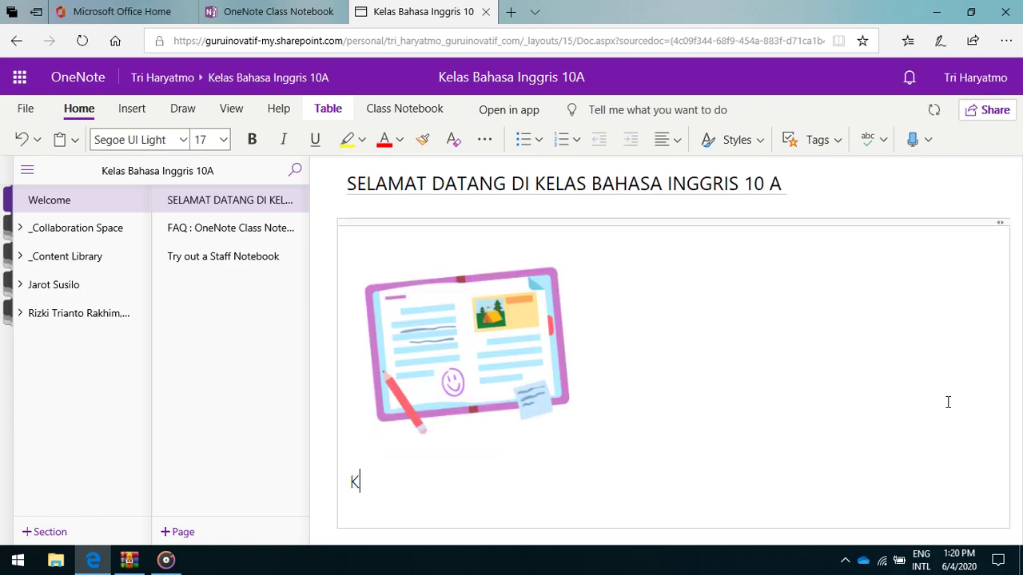
text(elas ini dig)
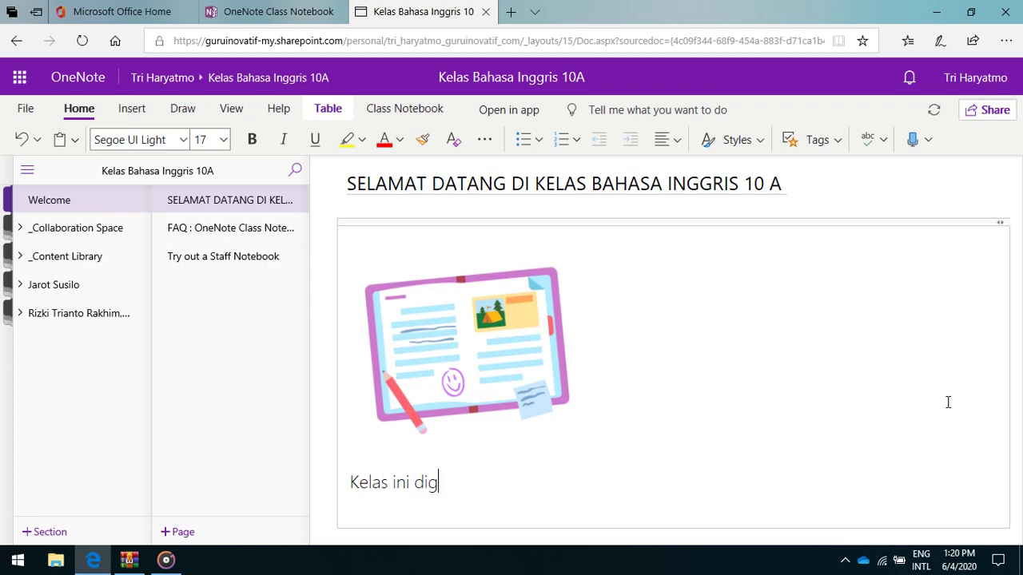
text(unakan untu)
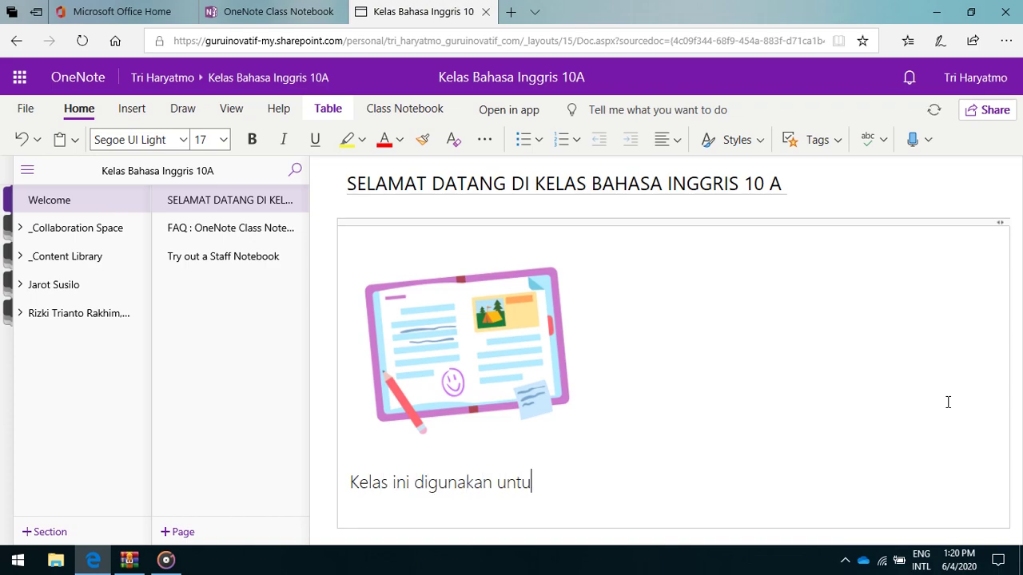
text(k pelajaran baha)
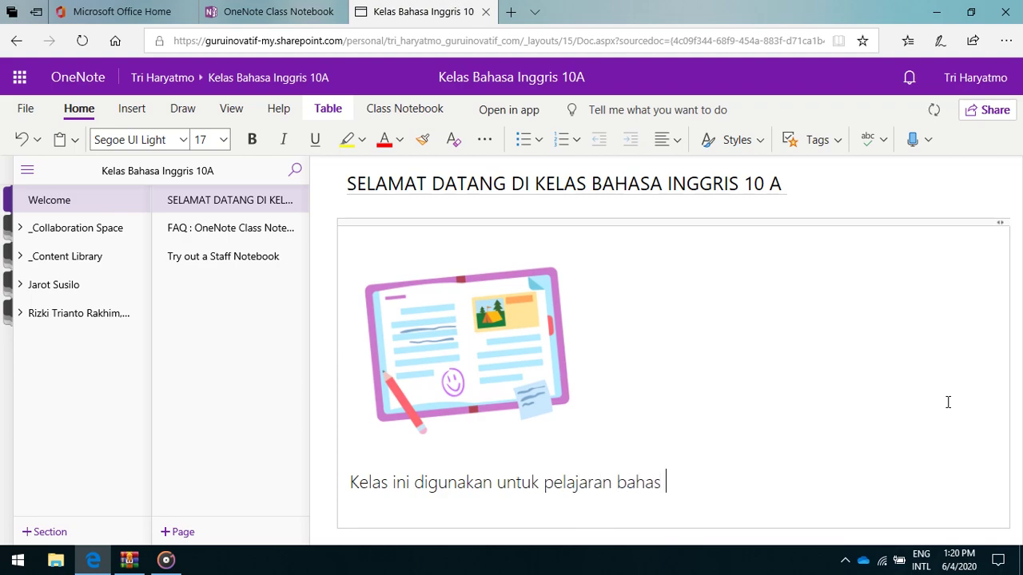
text(s)
key(BackSpace)
text(a inggris)
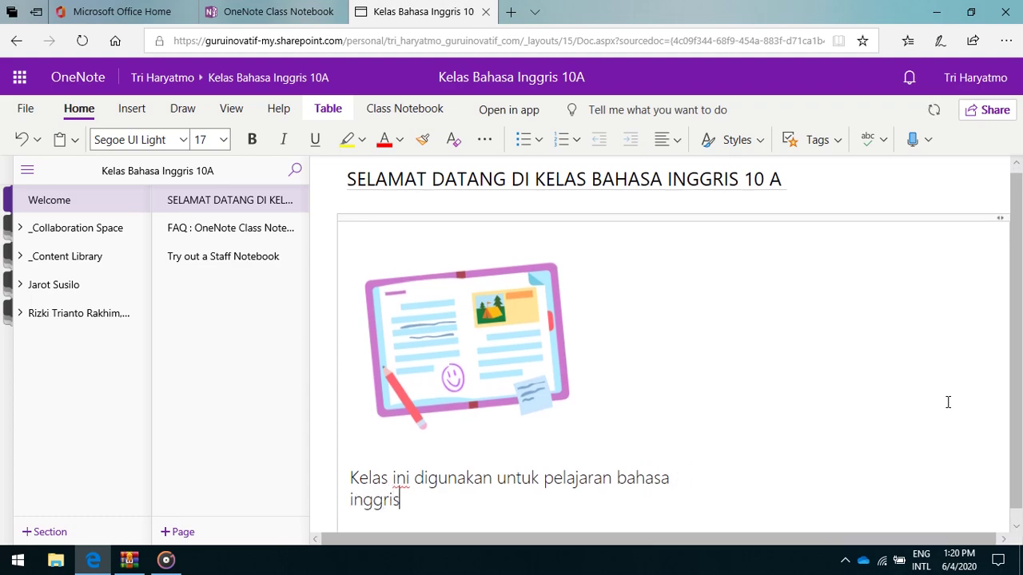
text(....)
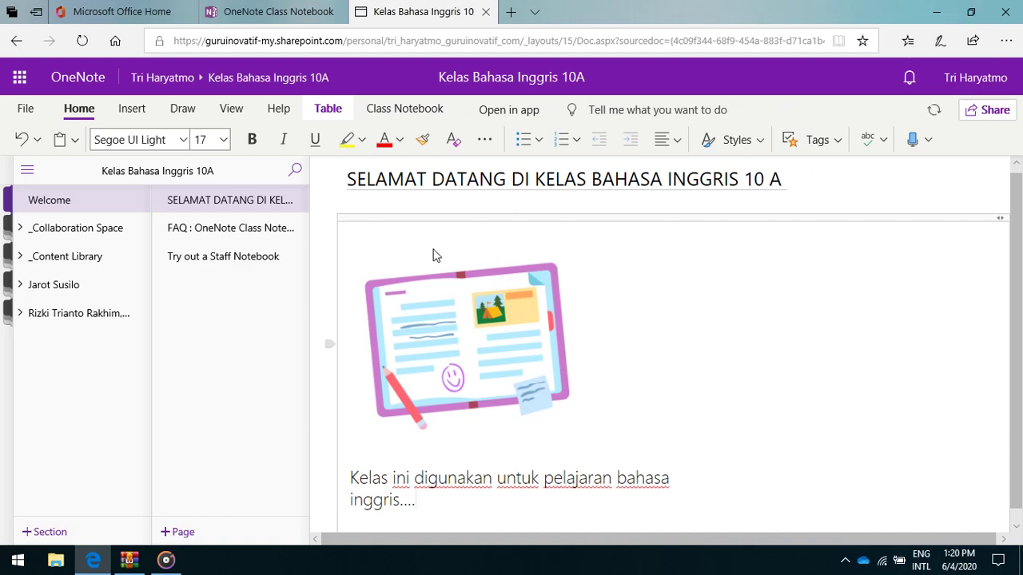
click(212, 232)
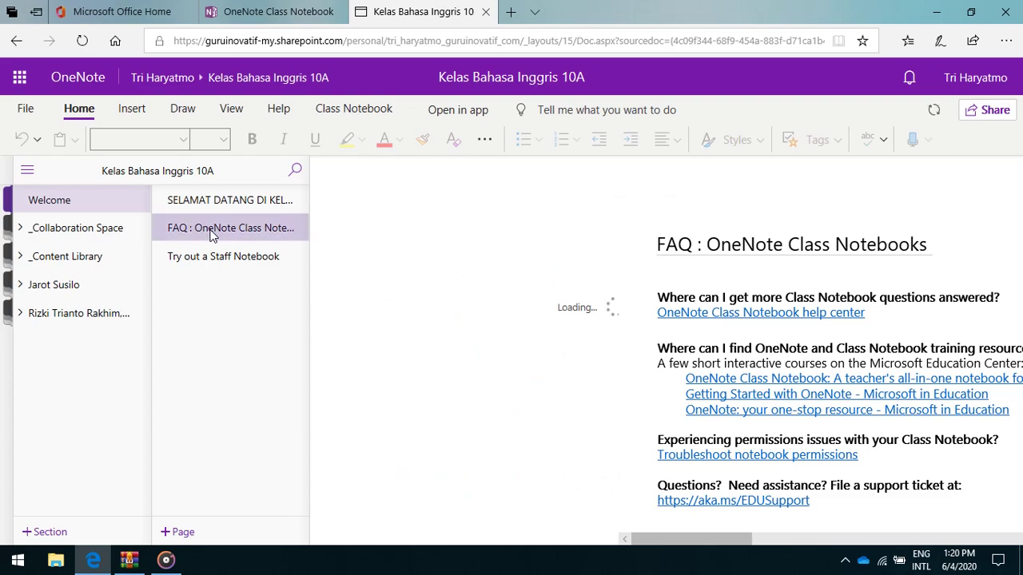
Retitle the FAQ page 'TATA TERTIB KELAS', then move to the Try out a Staff Notebook page.
right_click(211, 234)
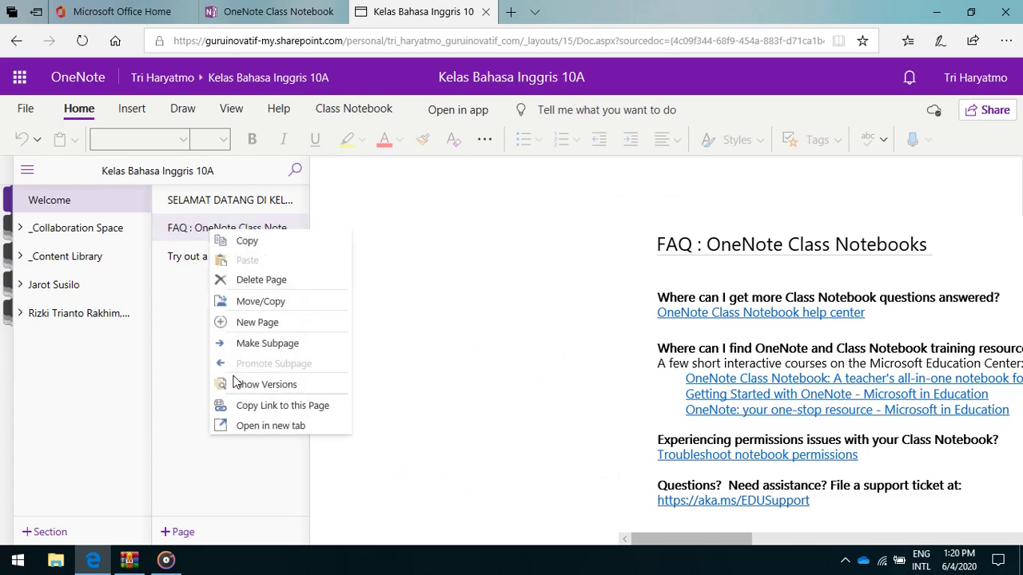
click(254, 405)
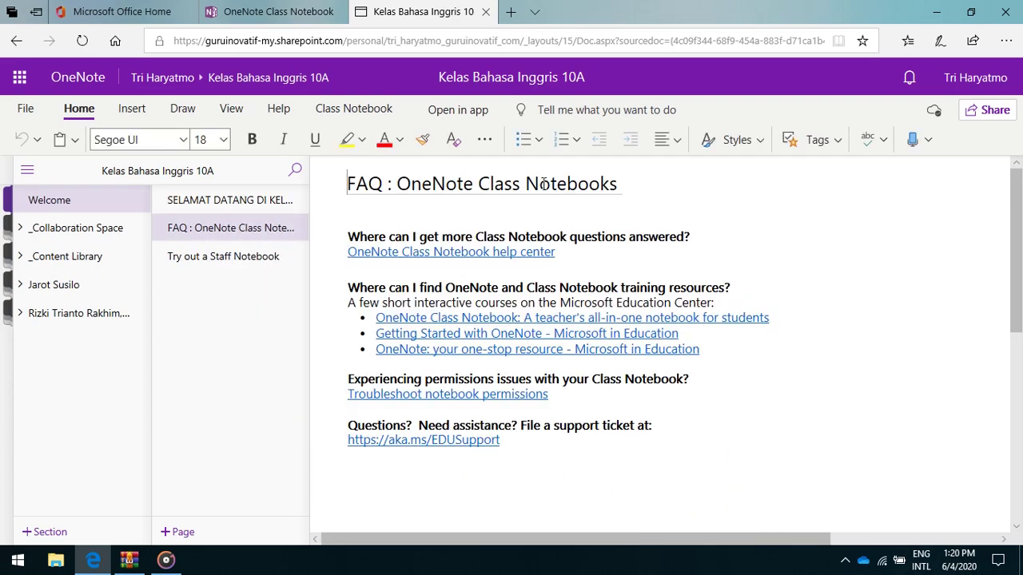
drag(620, 183, 336, 188)
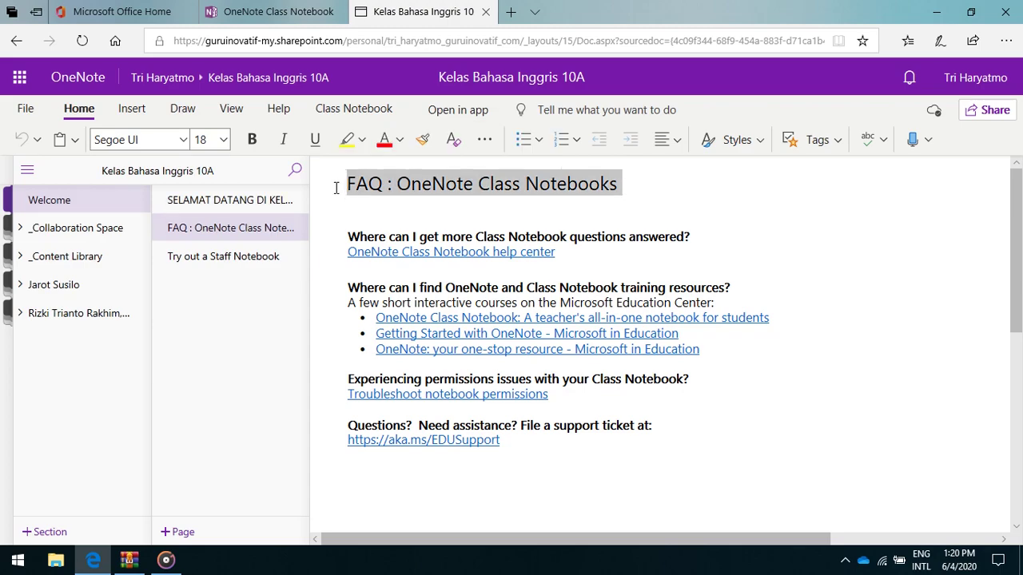
text(TATA TERTIB KELAS)
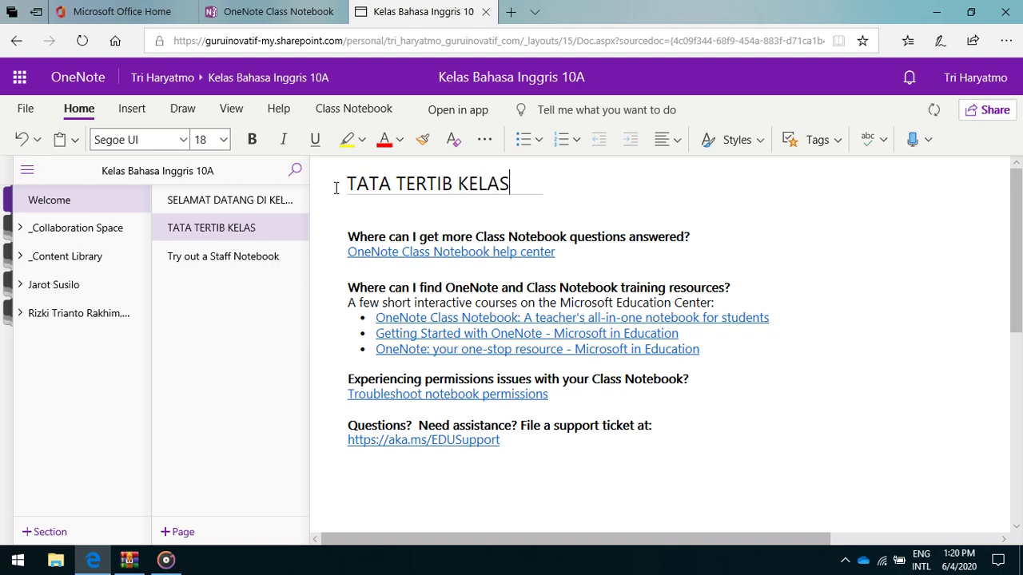
click(245, 272)
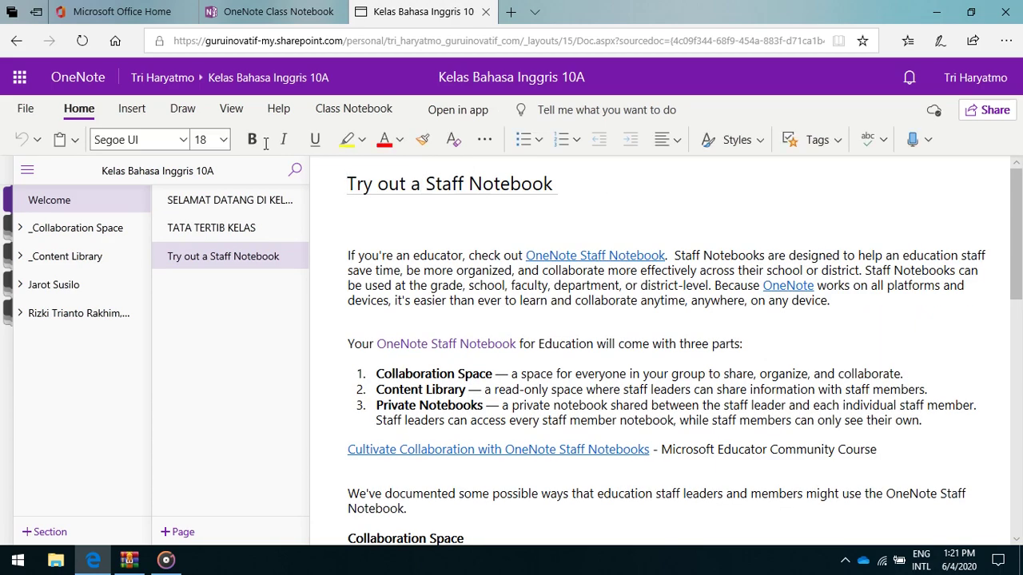
Retitle the Staff Notebook page 'JADWAL PIKET' and add a new page titled 'PENGUMUMAN'.
drag(559, 184, 242, 148)
text(JAW)
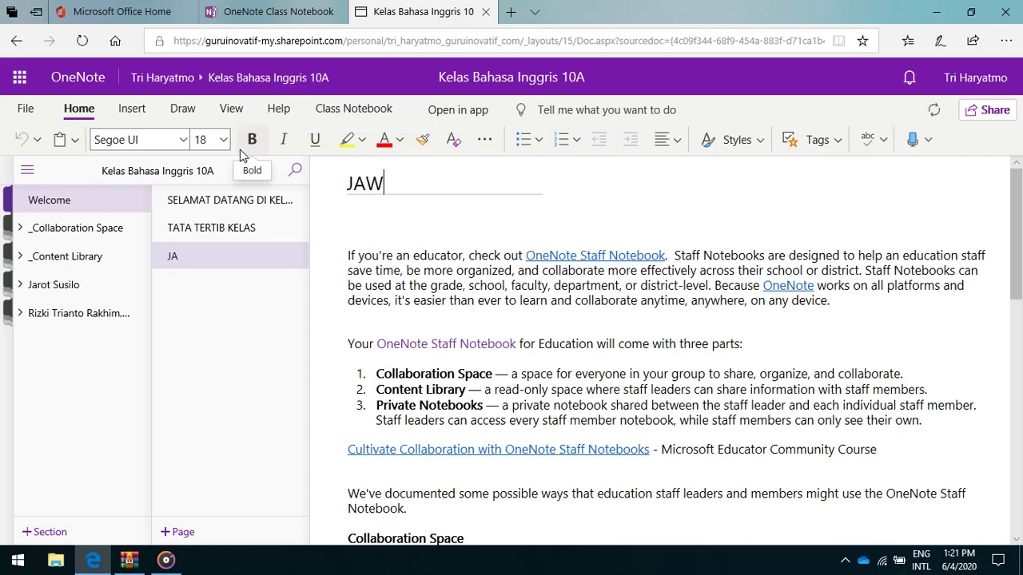
key(BackSpace)
text(DWAL)
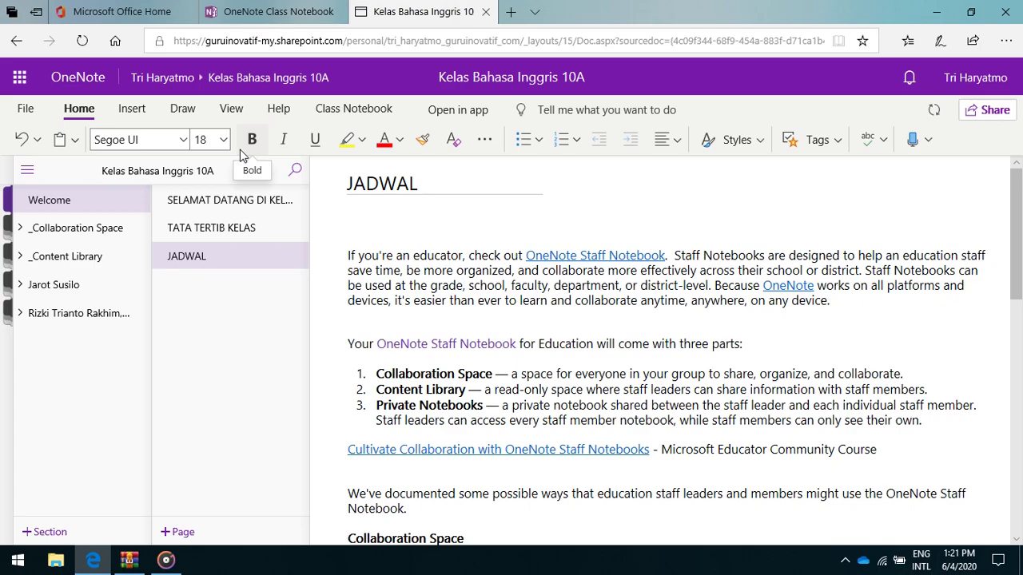
text(PIKET)
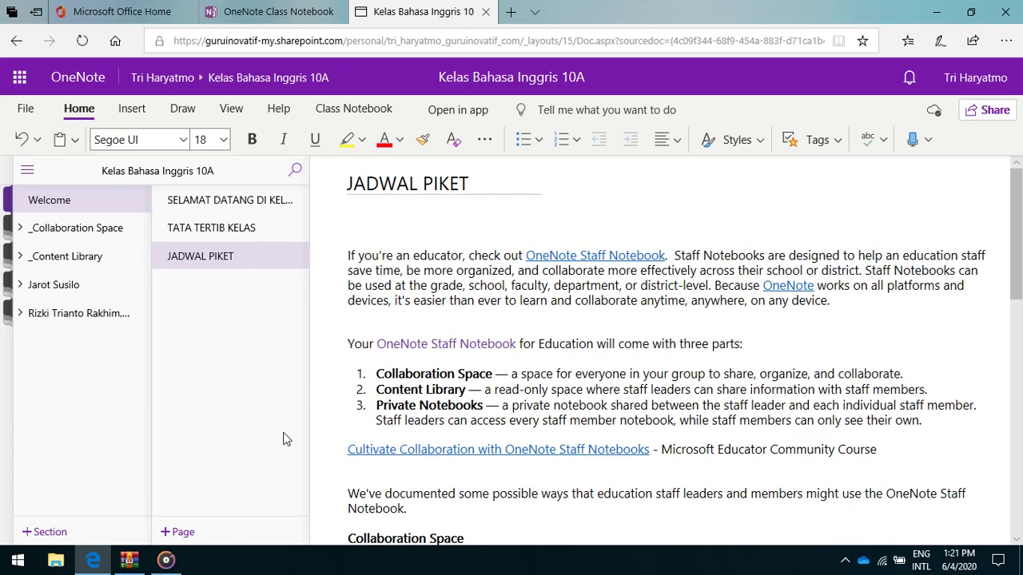
click(187, 537)
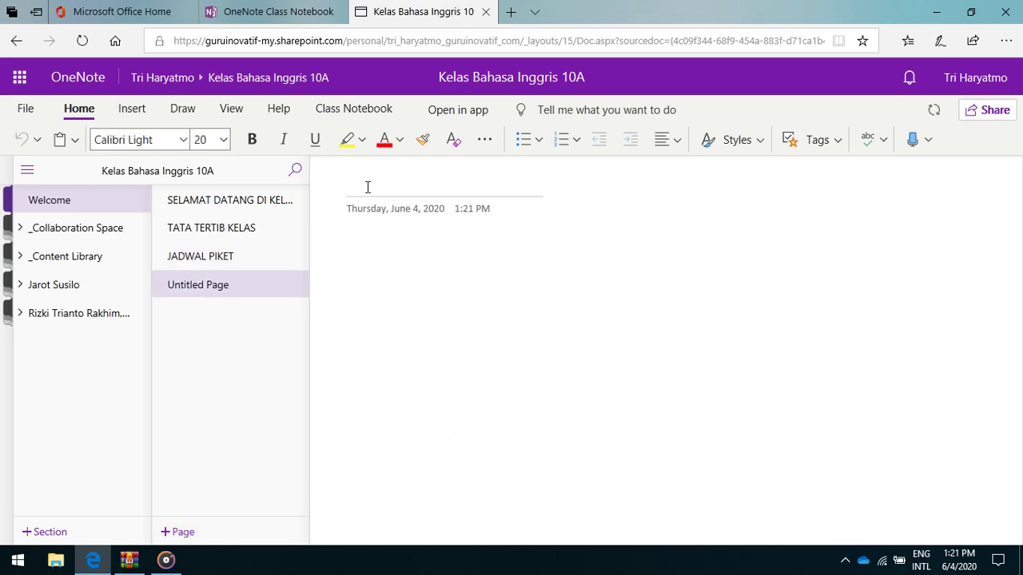
text(PENGUMUMAN)
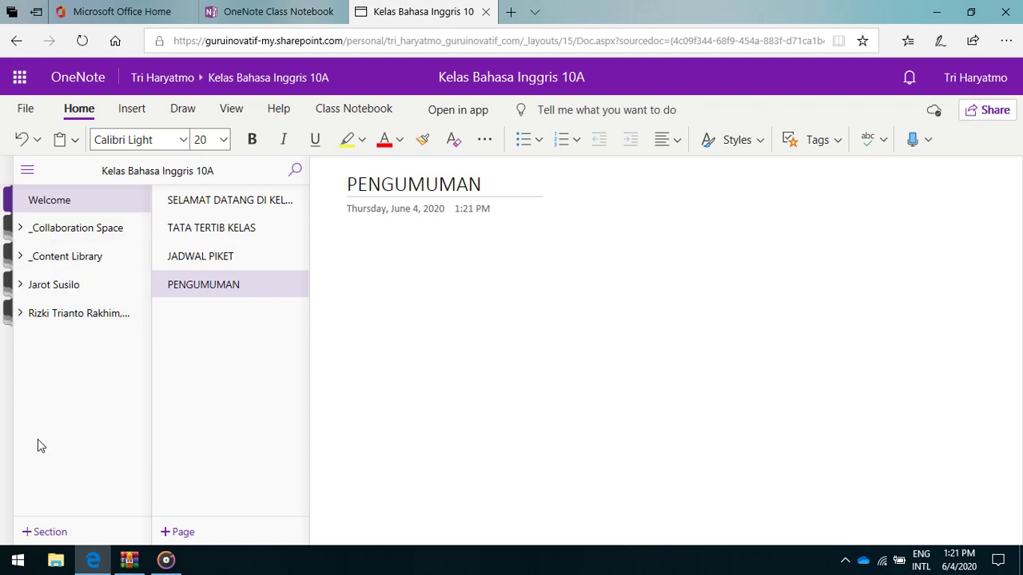
Create a new section named 'SISWA BARU' through the Section Name dialog.
click(44, 533)
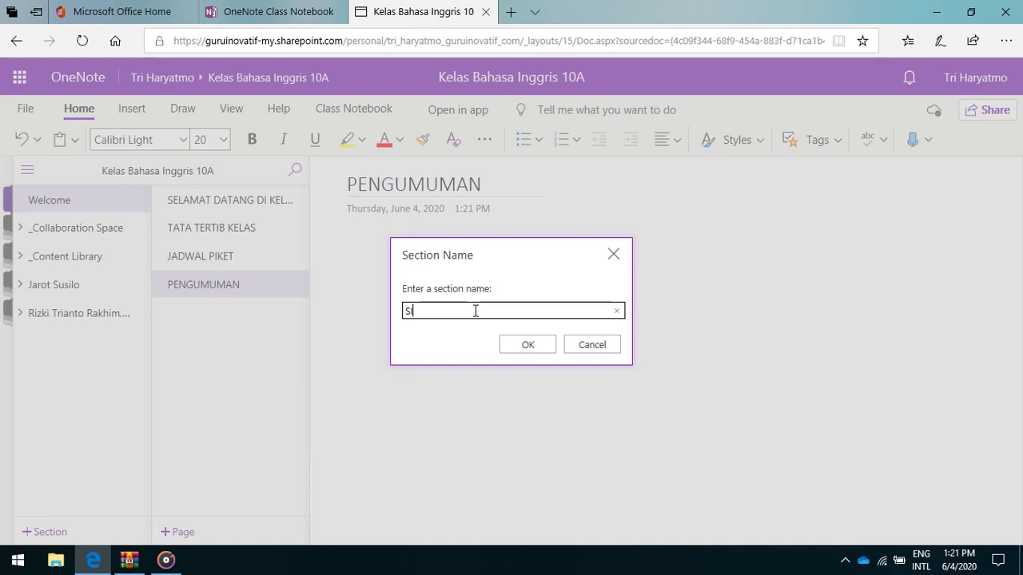
text(BARU)
click(523, 346)
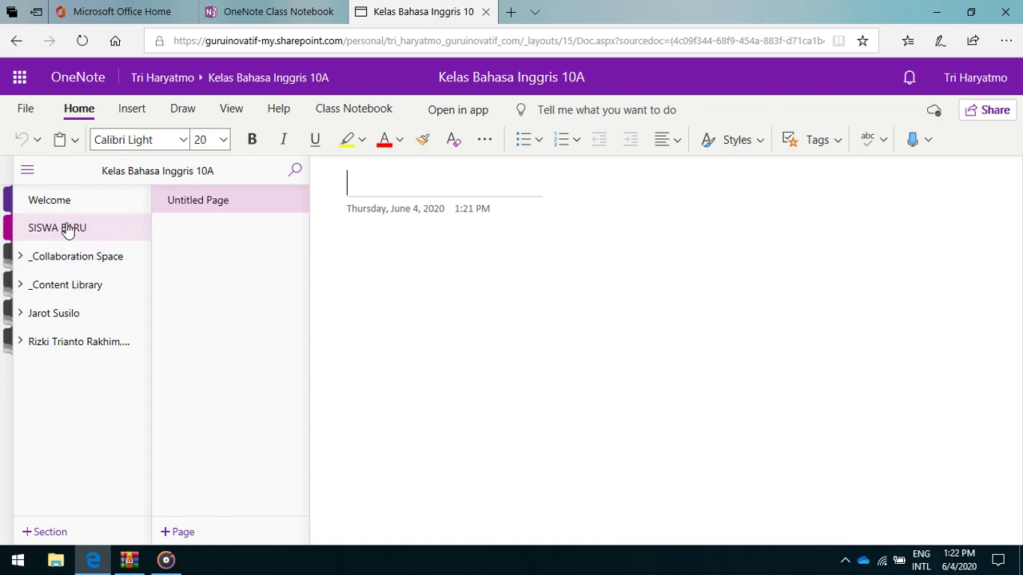
Expand the _Collaboration Space and _Content Library groups and permanently delete the SISWA BARU section.
click(55, 260)
click(56, 284)
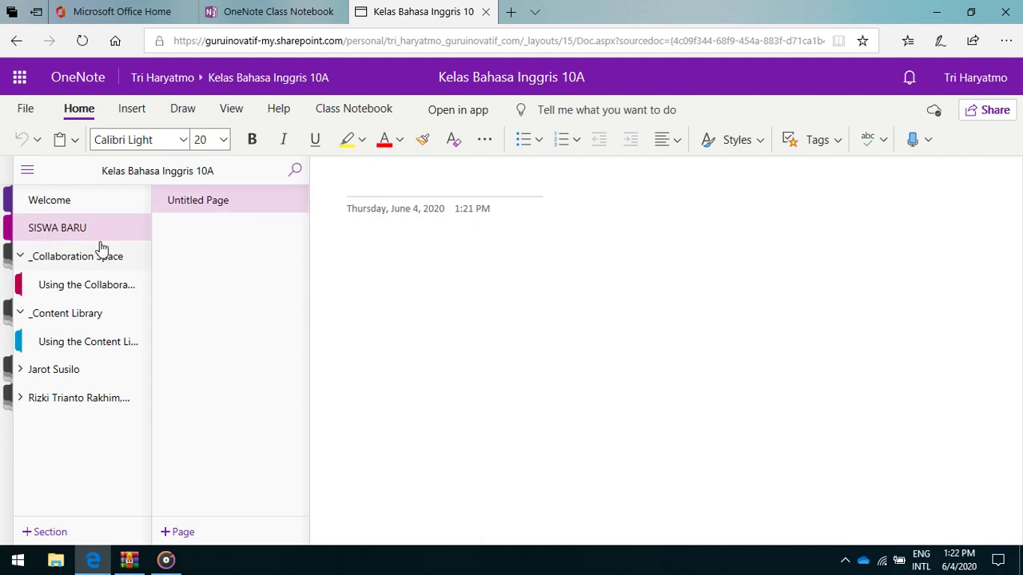
right_click(43, 226)
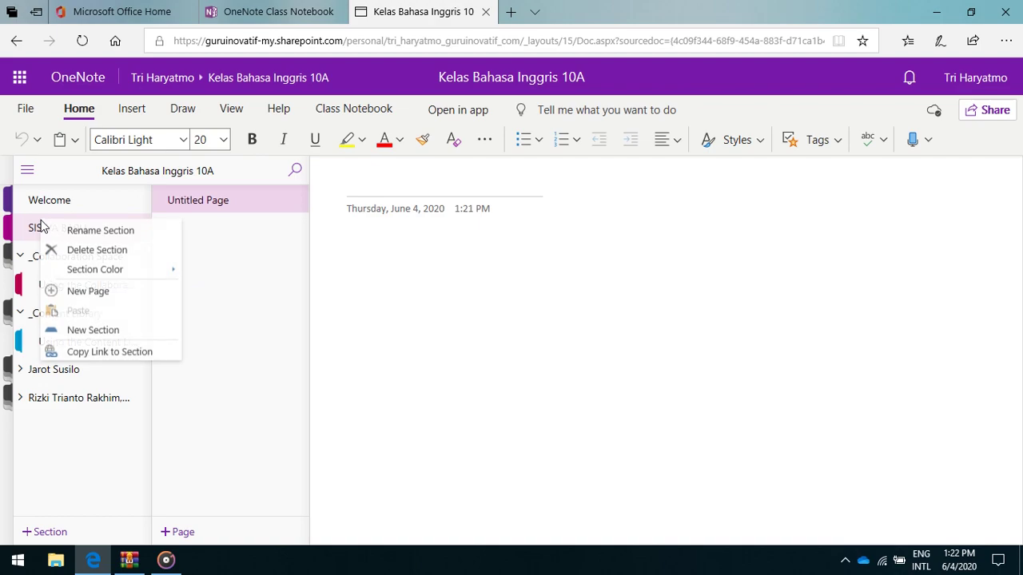
click(97, 250)
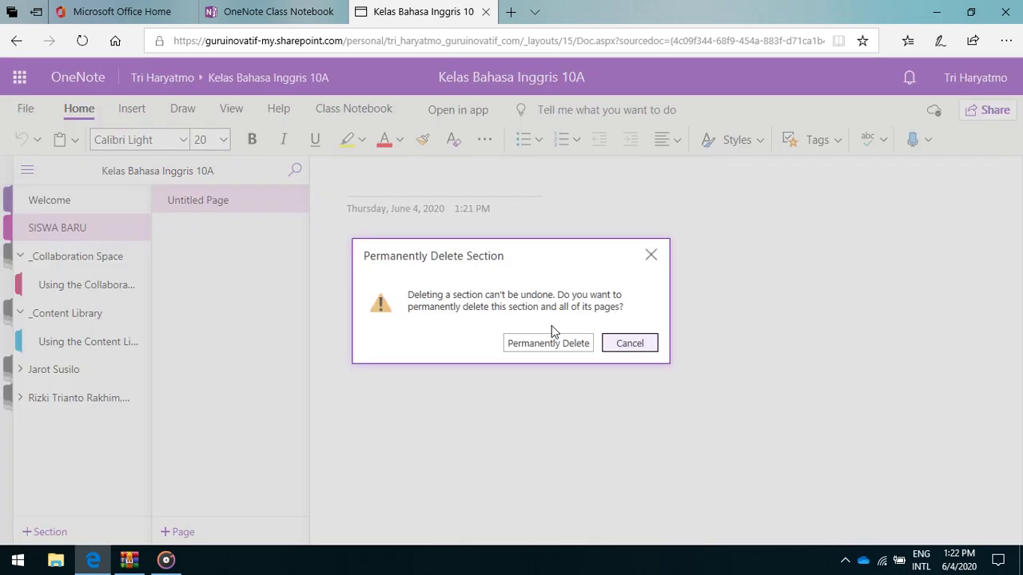
click(552, 344)
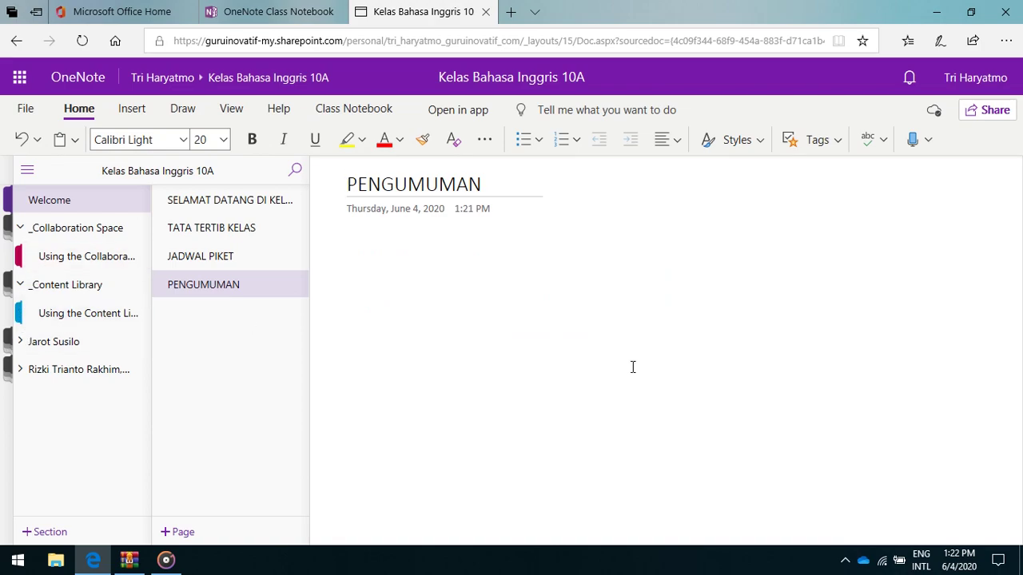
Start an empty note container on the PENGUMUMAN page, then return to the Office home page.
key(Down)
click(566, 363)
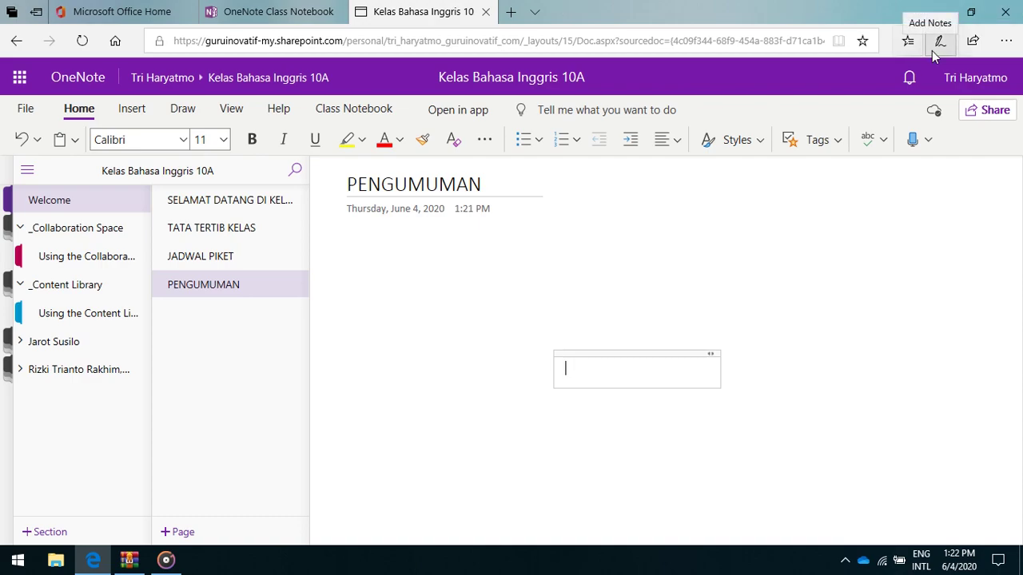
click(101, 20)
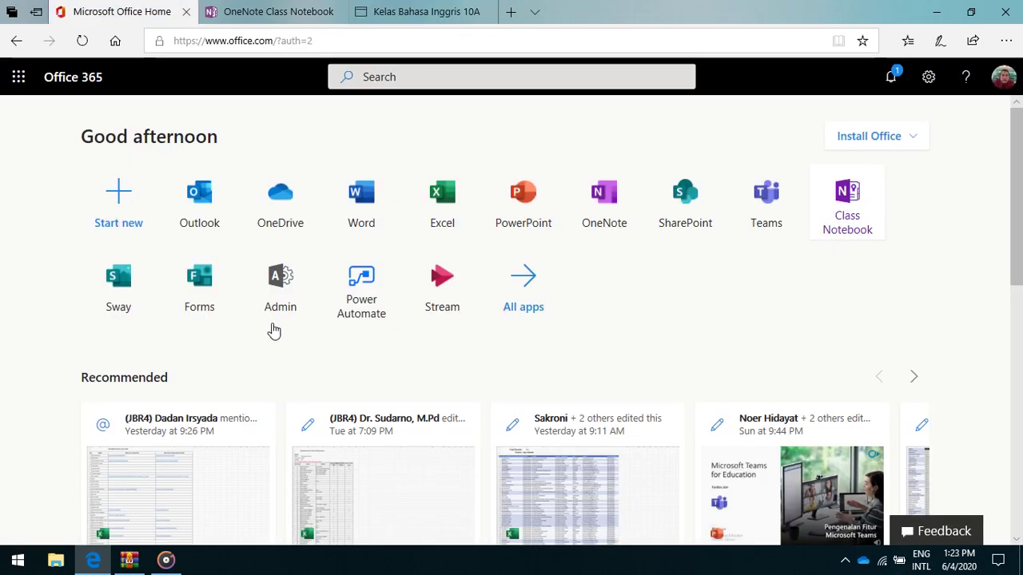
Launch Microsoft Teams from the Teams tile on the Office 365 home page.
click(604, 209)
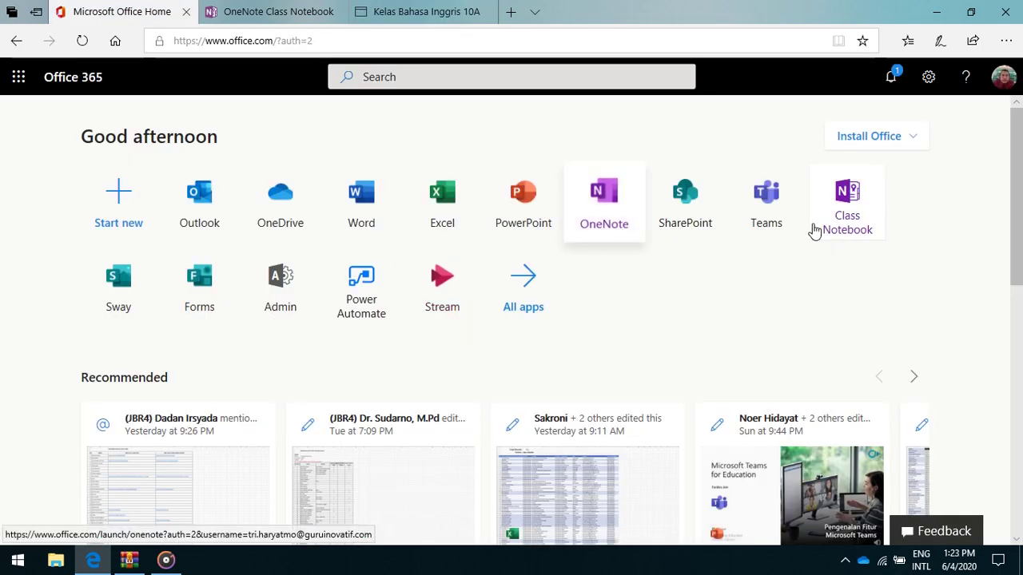
click(766, 212)
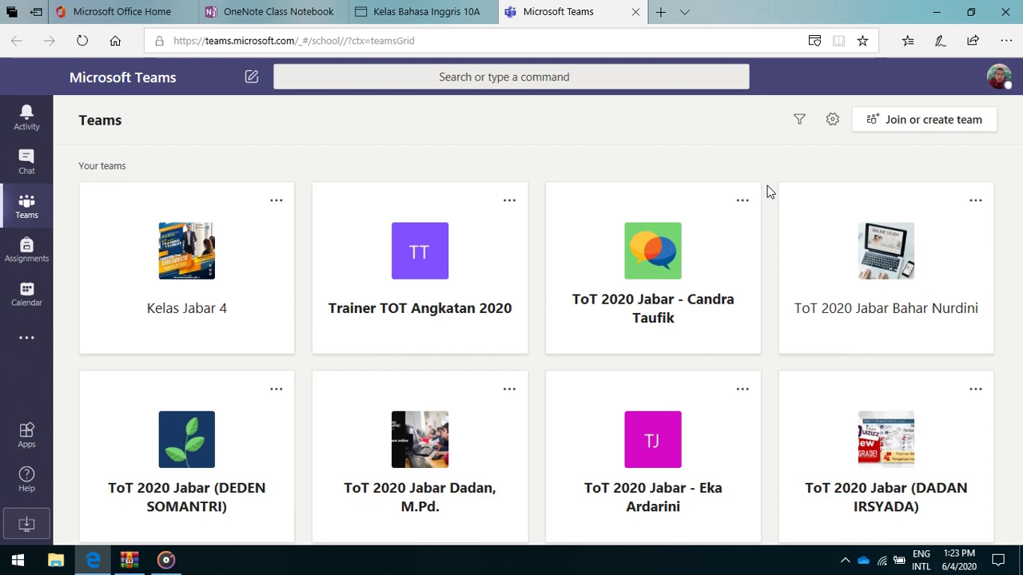
Open the Kelas Jabar 4 team card to reach its General channel posts.
mouse_move(284, 20)
mouse_move(393, 19)
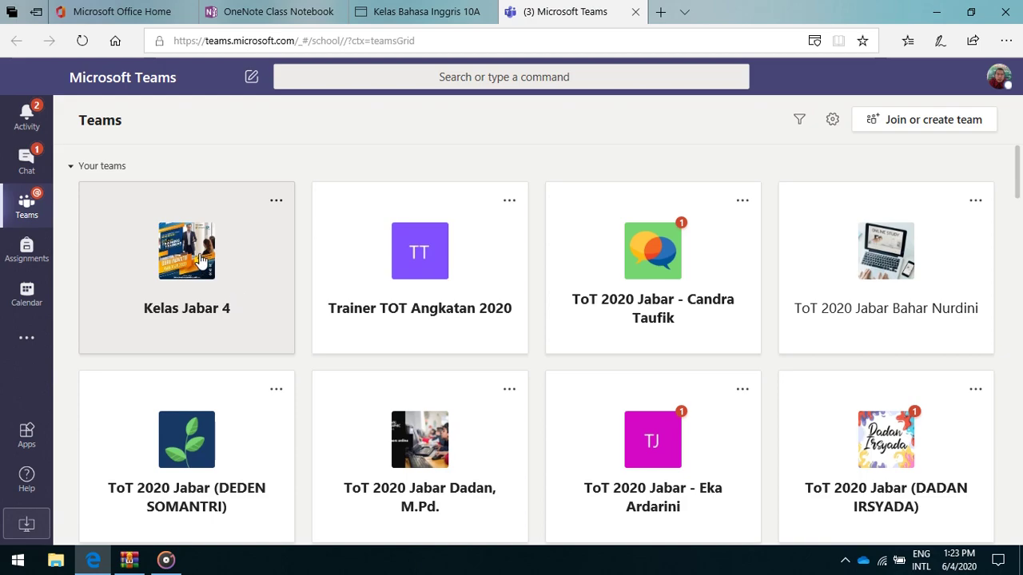
click(201, 262)
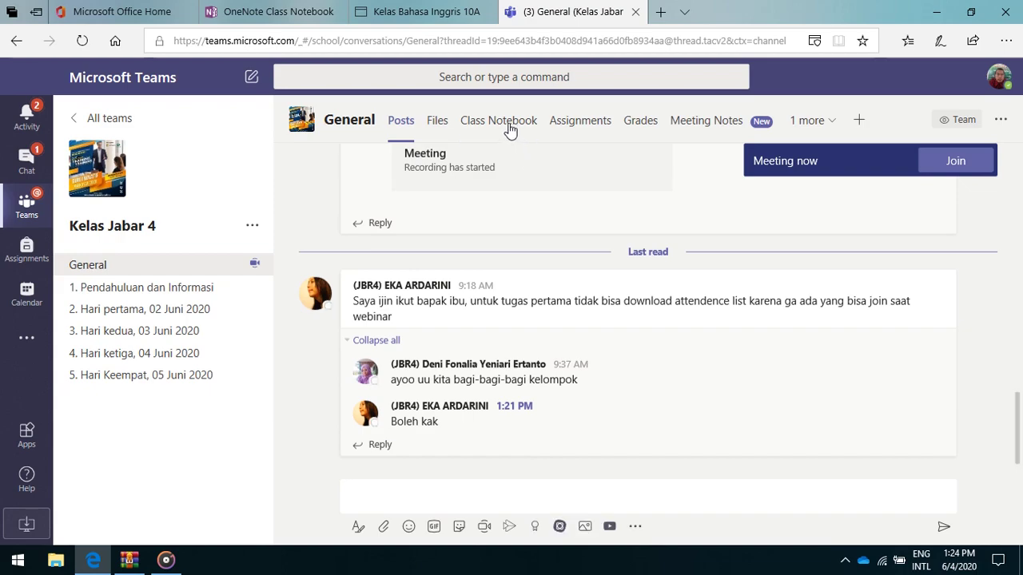
Open the General channel's Class Notebook tab and expand the Set up a OneNote Class Notebook options.
click(506, 124)
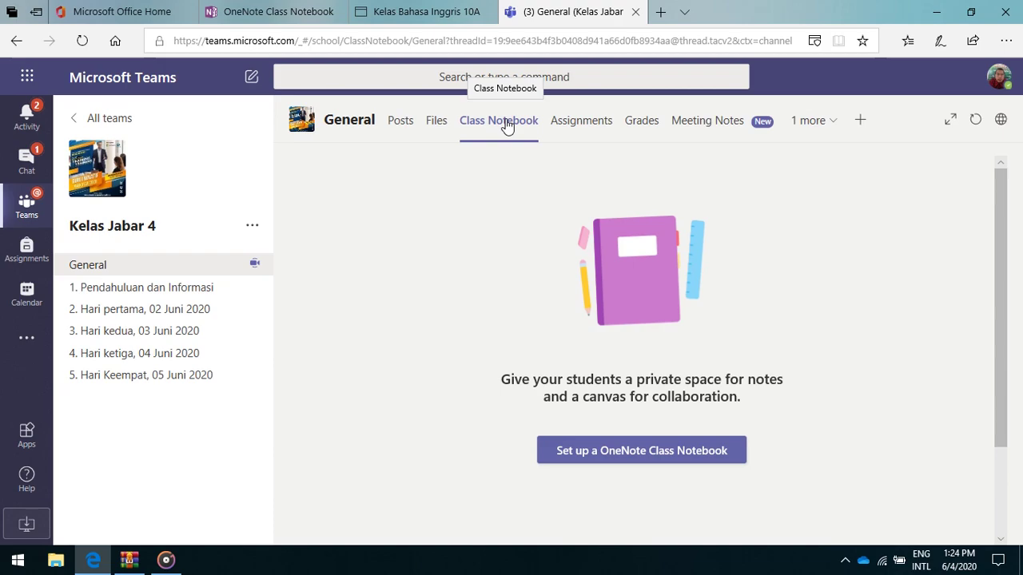
click(655, 454)
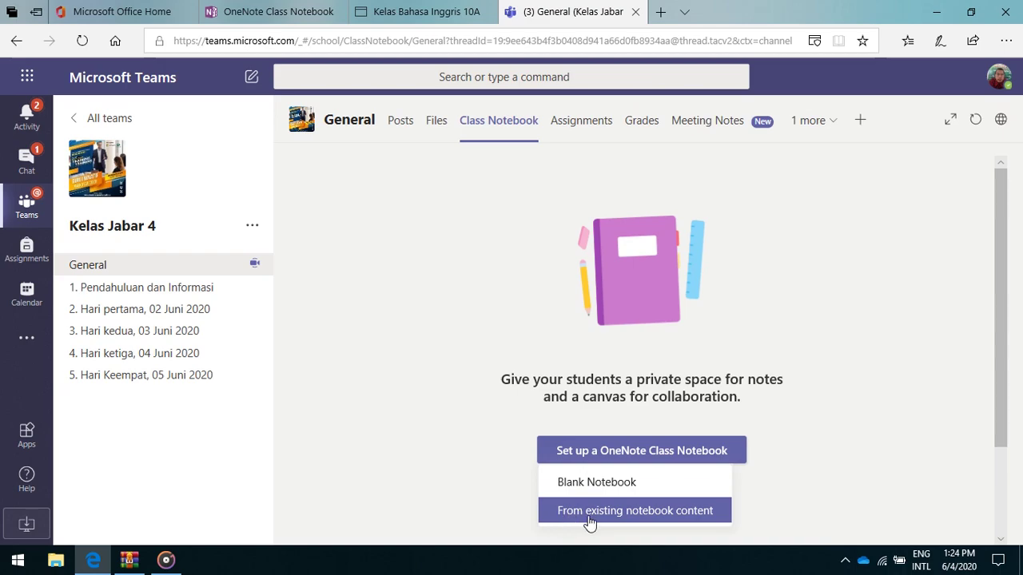
click(653, 518)
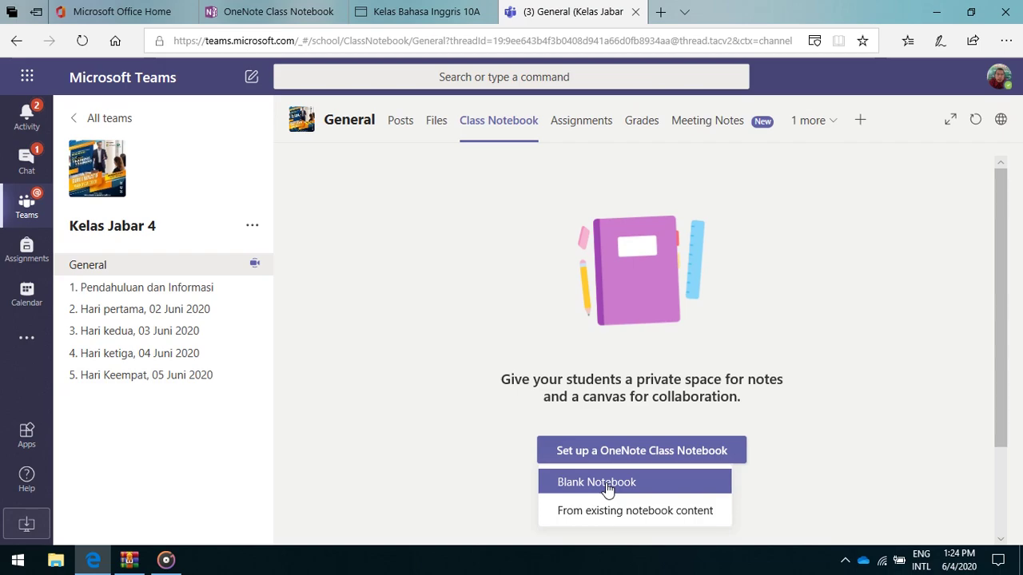
Create a Blank Class Notebook for Kelas Jabar 4 with the default Handouts, Class Notes, Homework and Quizzes sections.
click(607, 483)
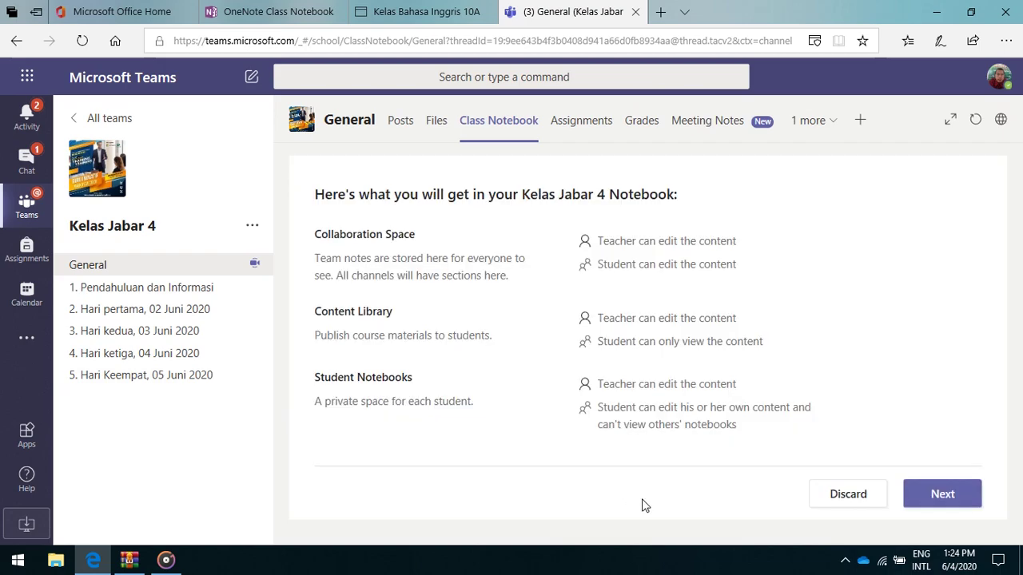
click(953, 494)
drag(442, 322, 381, 326)
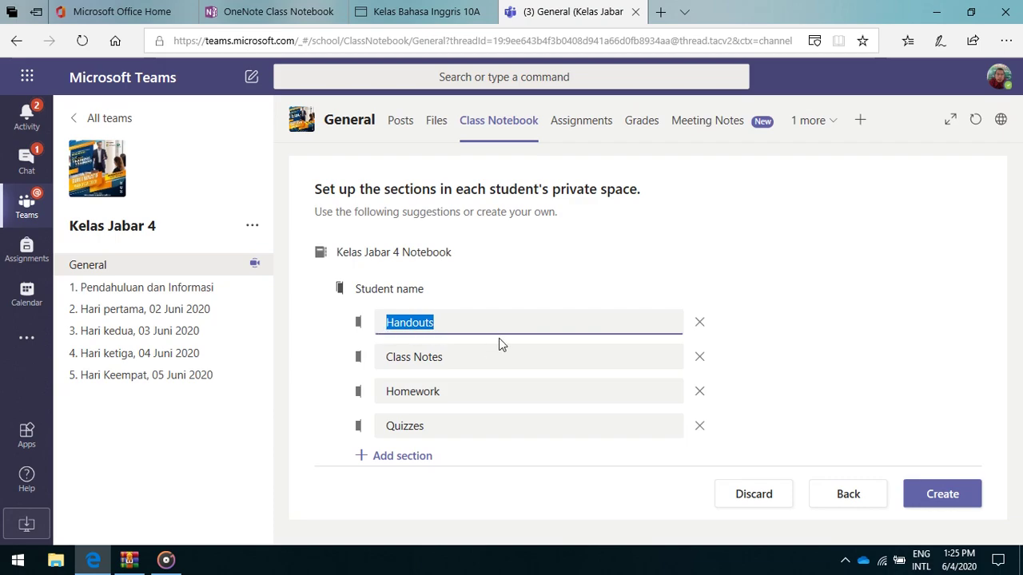
click(605, 272)
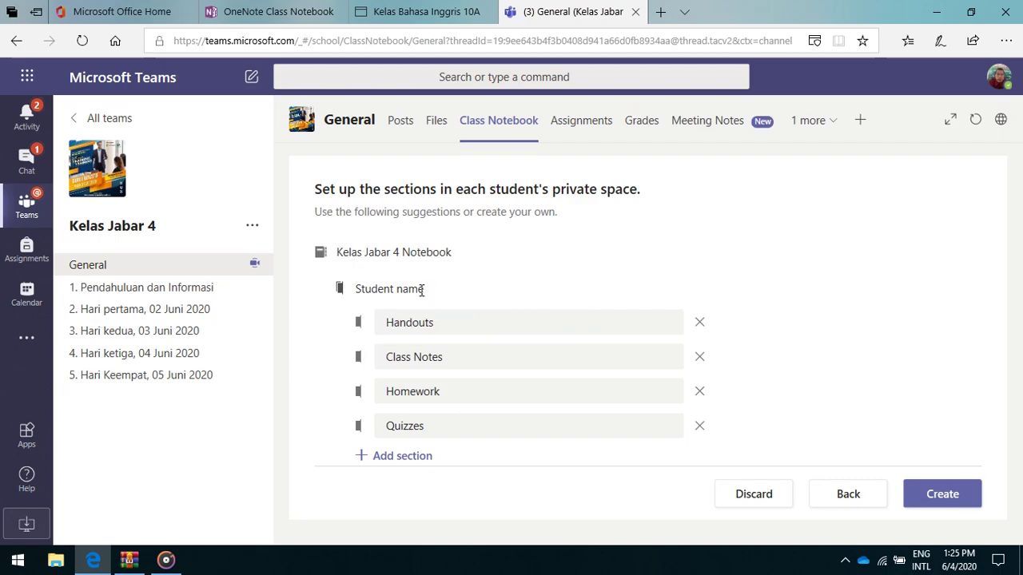
click(944, 495)
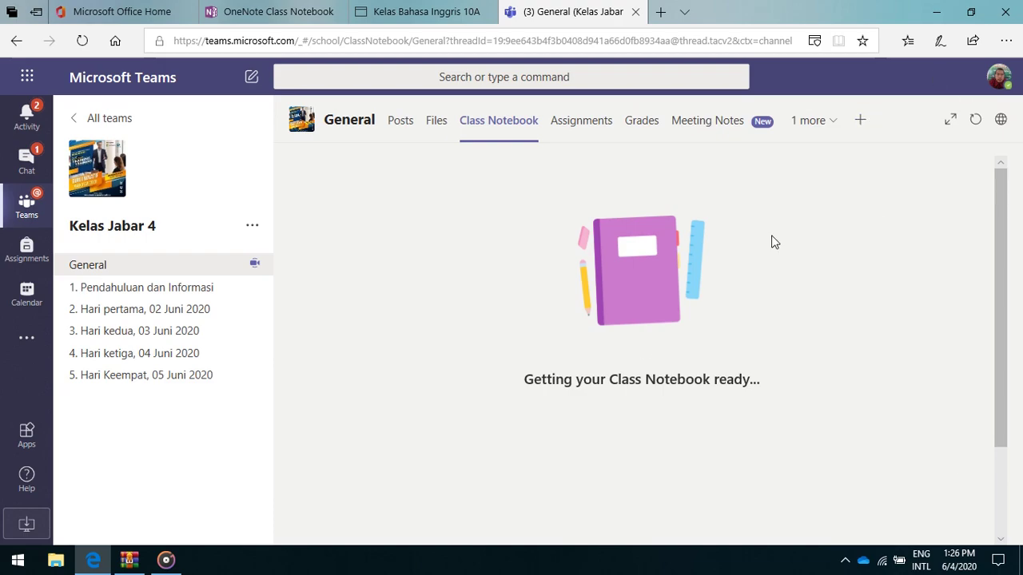
scroll(772, 313, down, 2)
scroll(759, 335, up, 2)
scroll(791, 371, down, 2)
scroll(797, 378, up, 2)
click(276, 12)
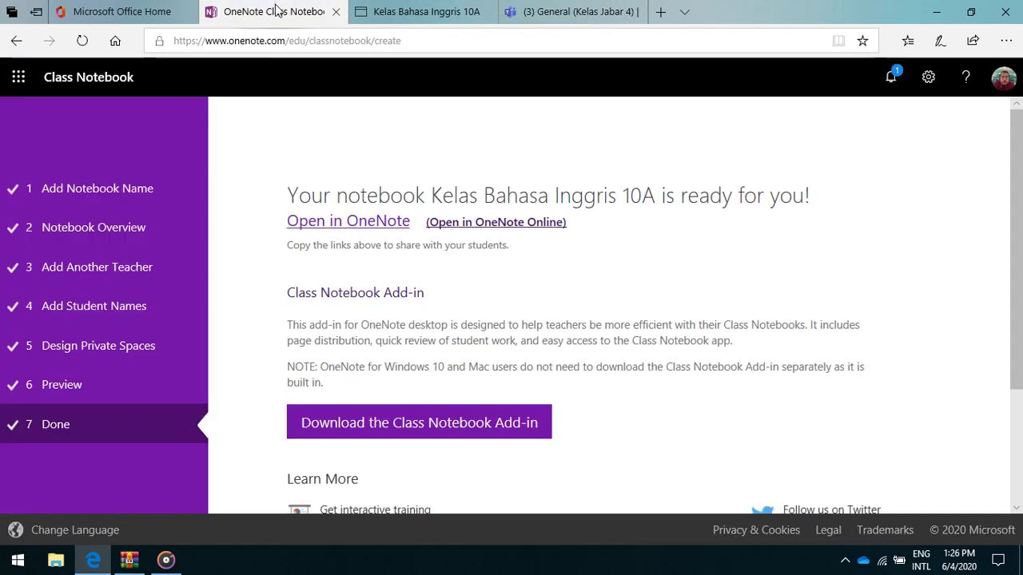
click(402, 13)
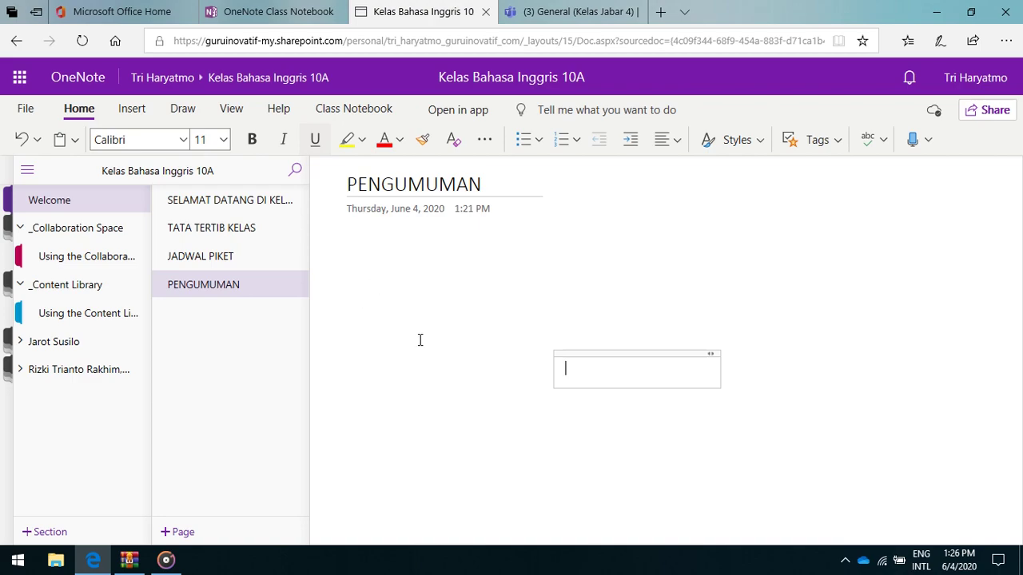
click(296, 11)
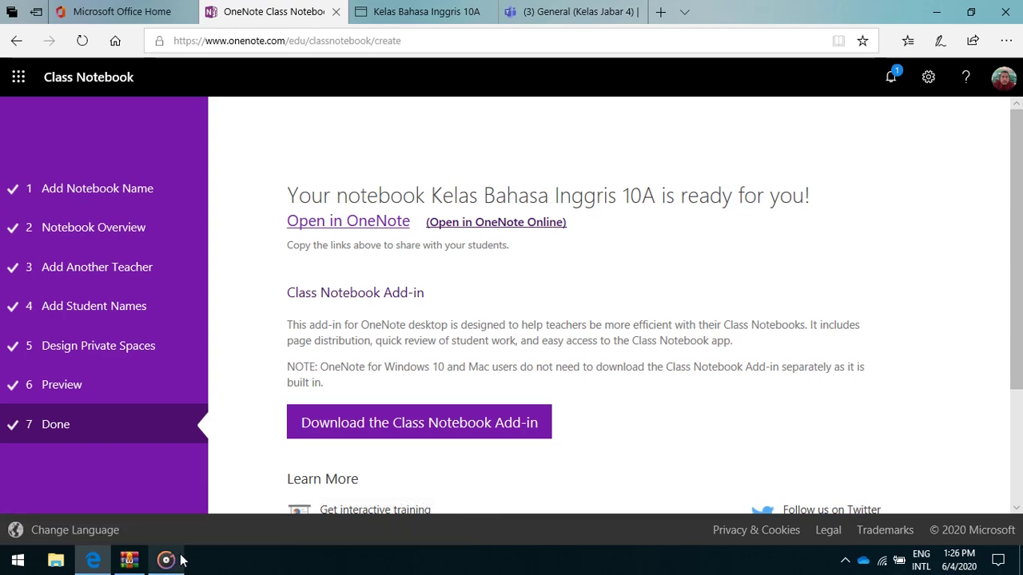
click(585, 12)
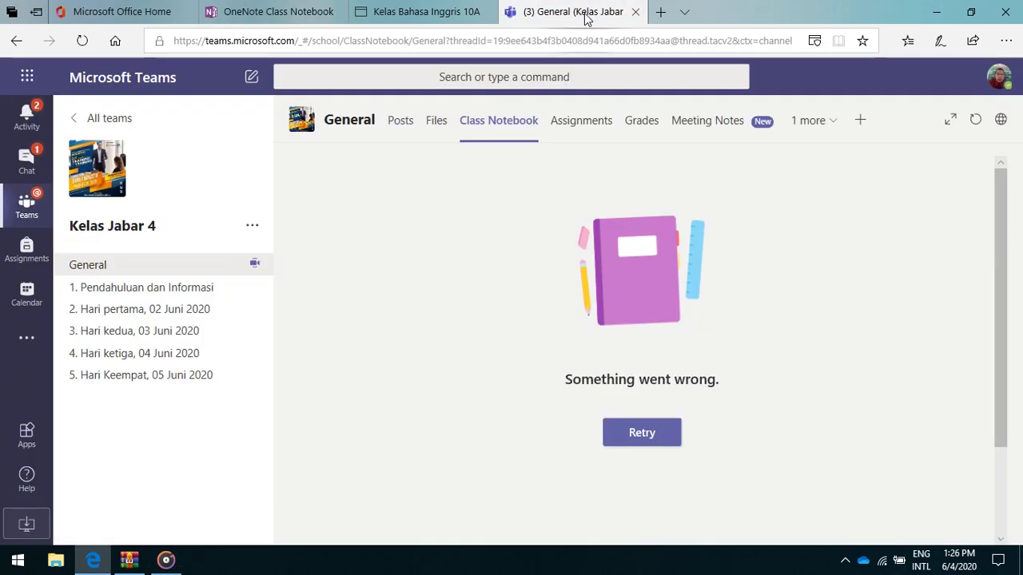
Retry loading the Kelas Jabar 4 Class Notebook so its Welcome to Class Notebook page appears.
click(647, 441)
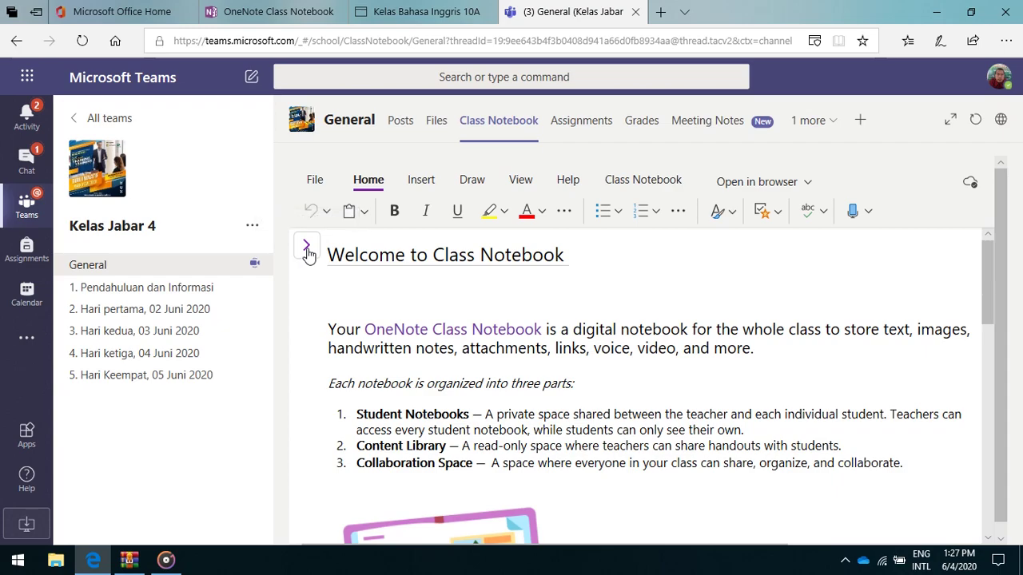
Expand the navigation pane and browse the student sections, _Collaboration Space and _Content Library.
click(307, 247)
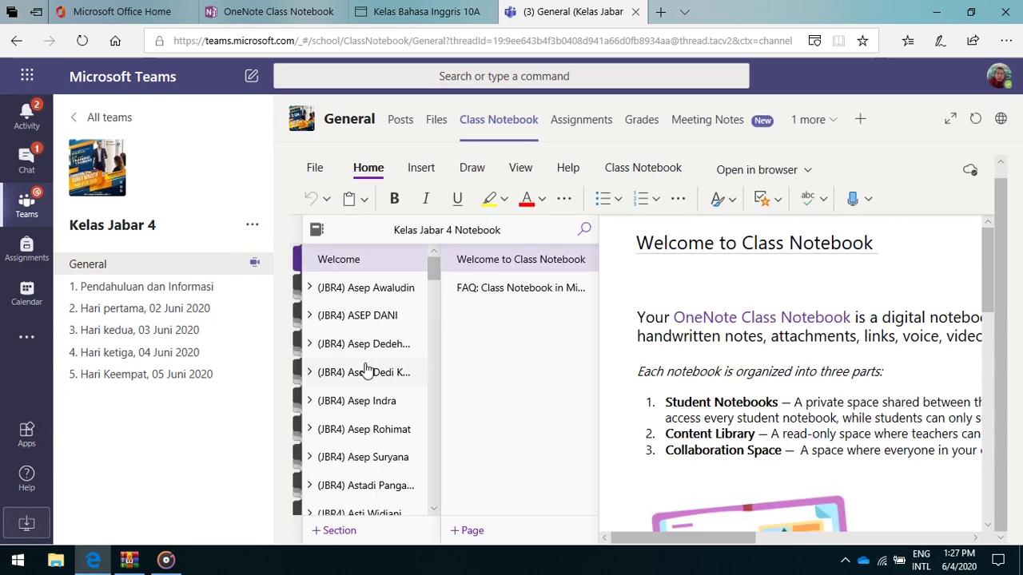
scroll(365, 370, down, 5)
scroll(369, 369, down, 15)
scroll(369, 369, down, 15)
scroll(409, 474, down, 15)
scroll(410, 478, up, 3)
scroll(409, 477, up, 12)
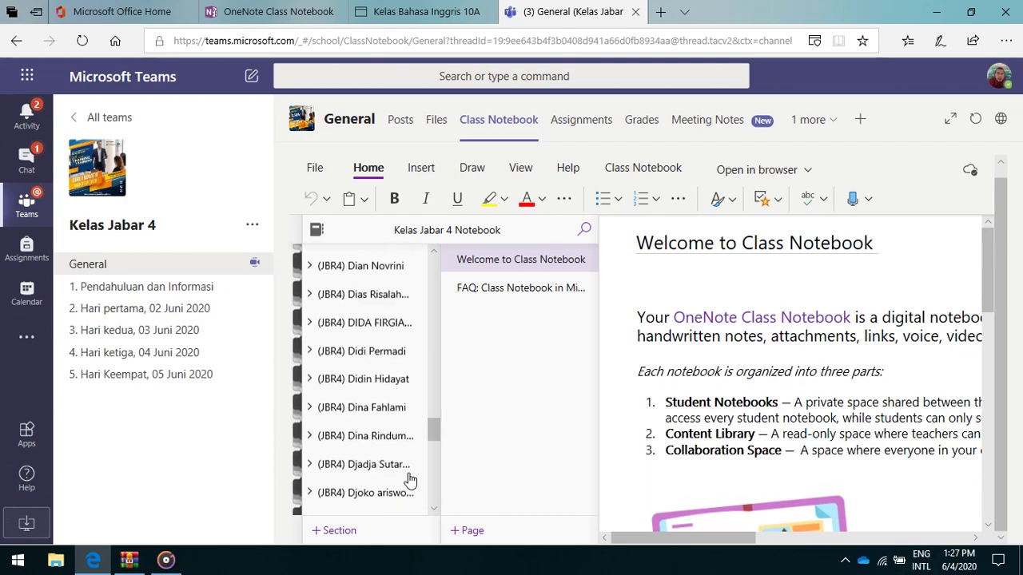
scroll(410, 478, up, 12)
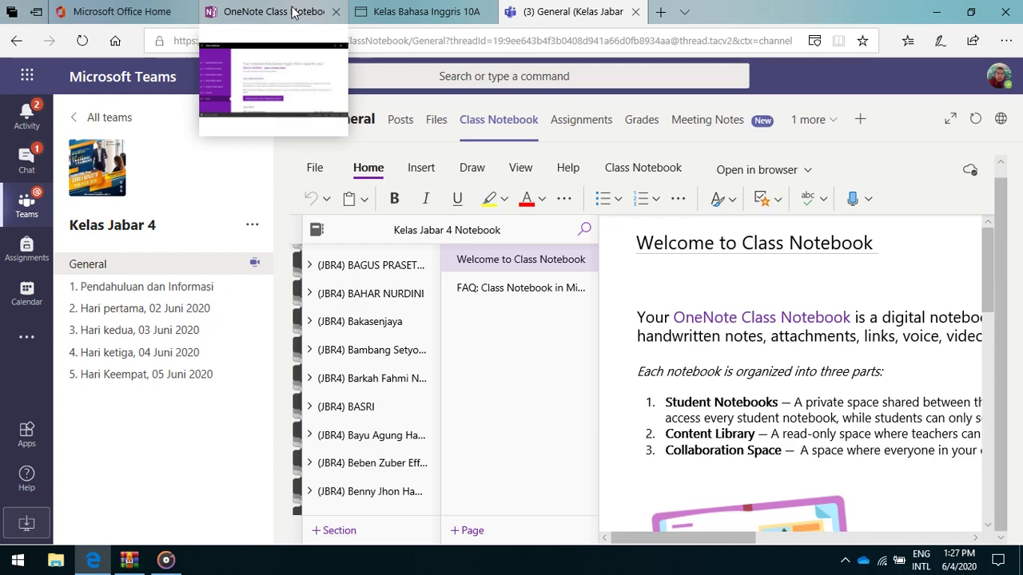
scroll(392, 429, up, 8)
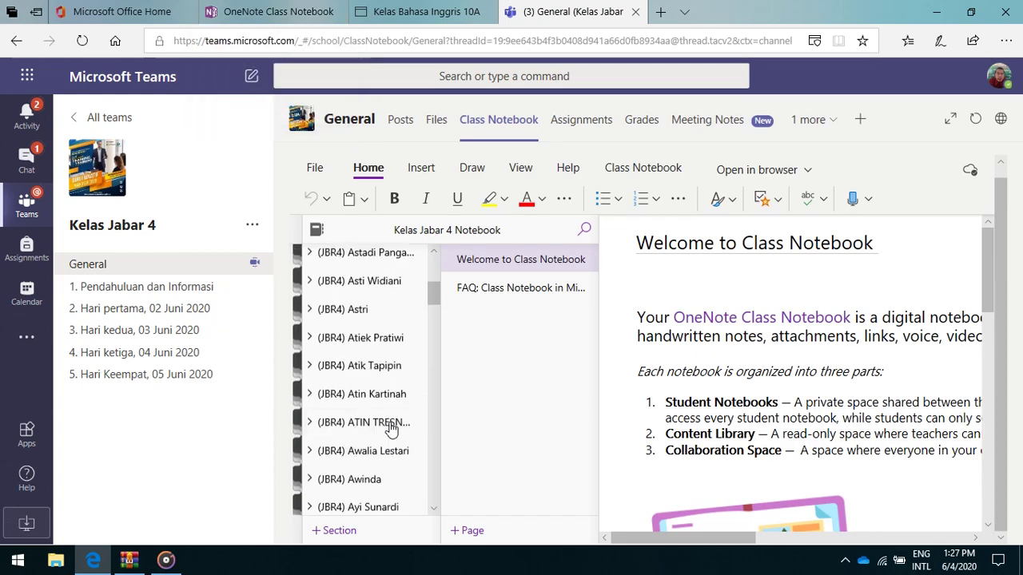
scroll(391, 429, up, 1)
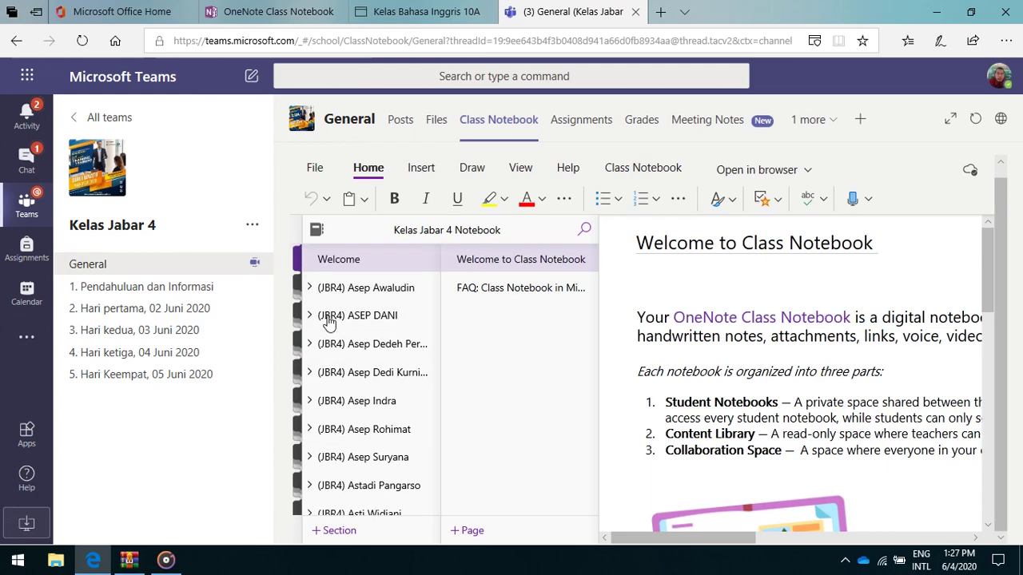
scroll(392, 363, down, 10)
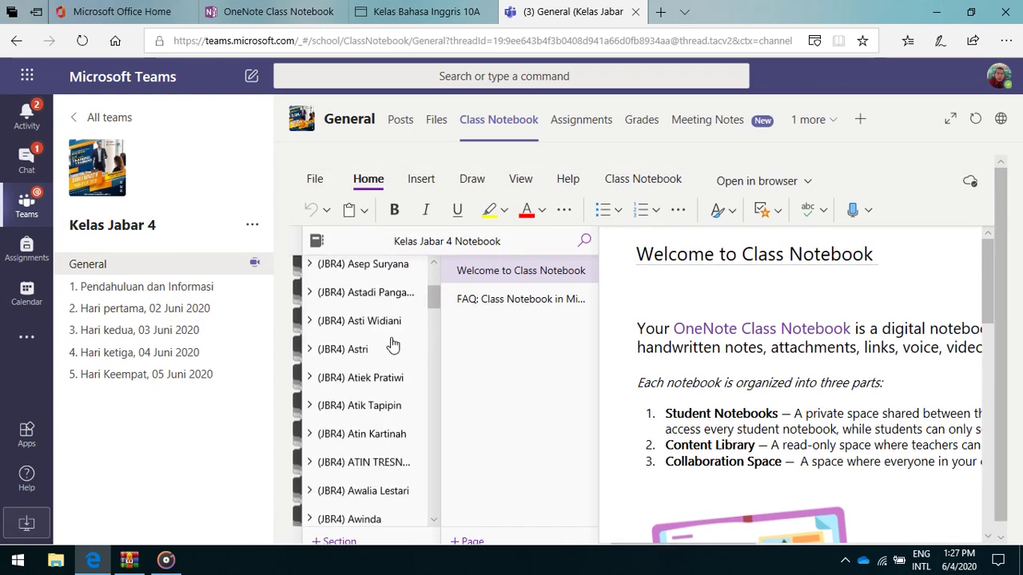
scroll(391, 358, down, 12)
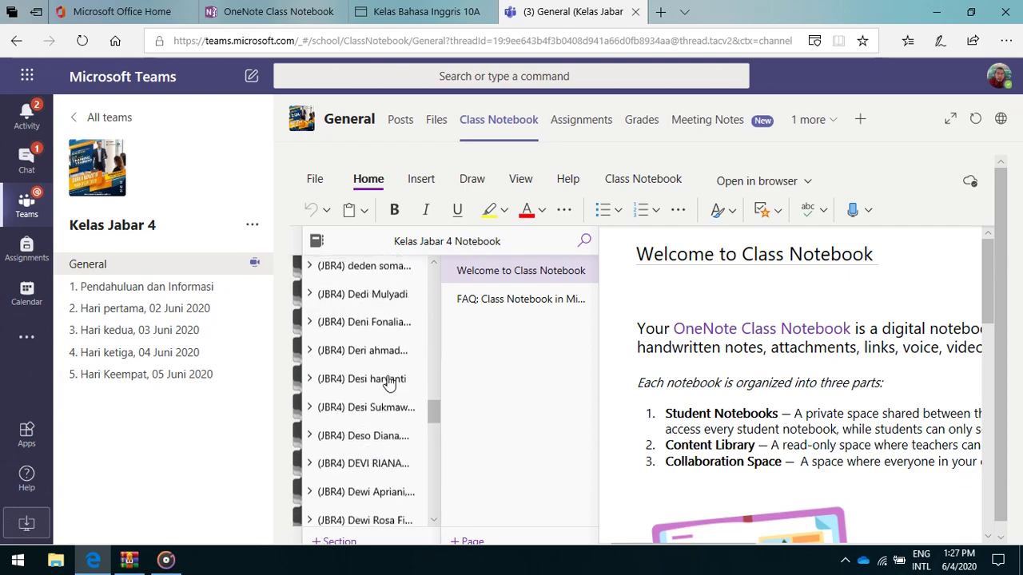
scroll(390, 397, down, 10)
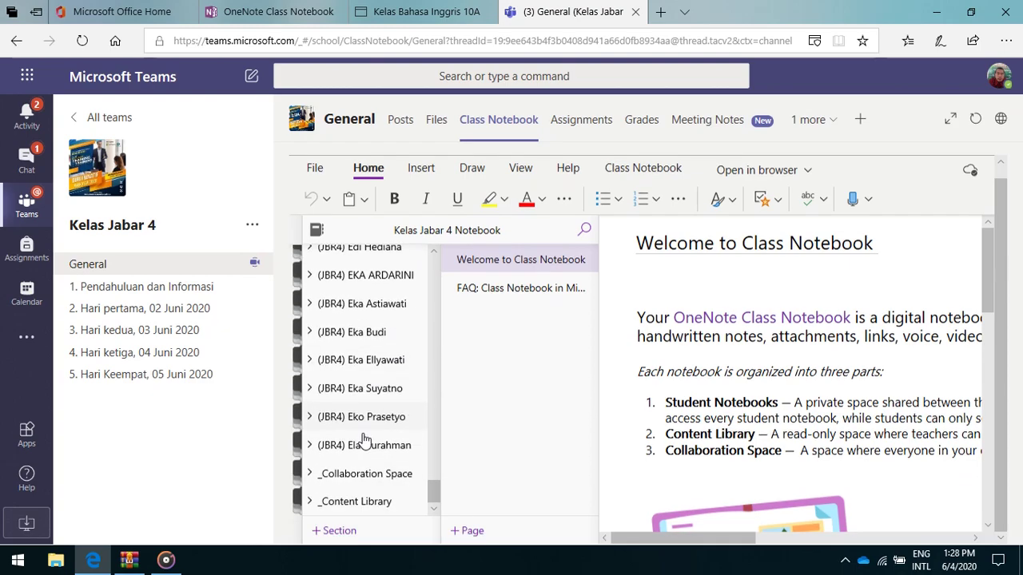